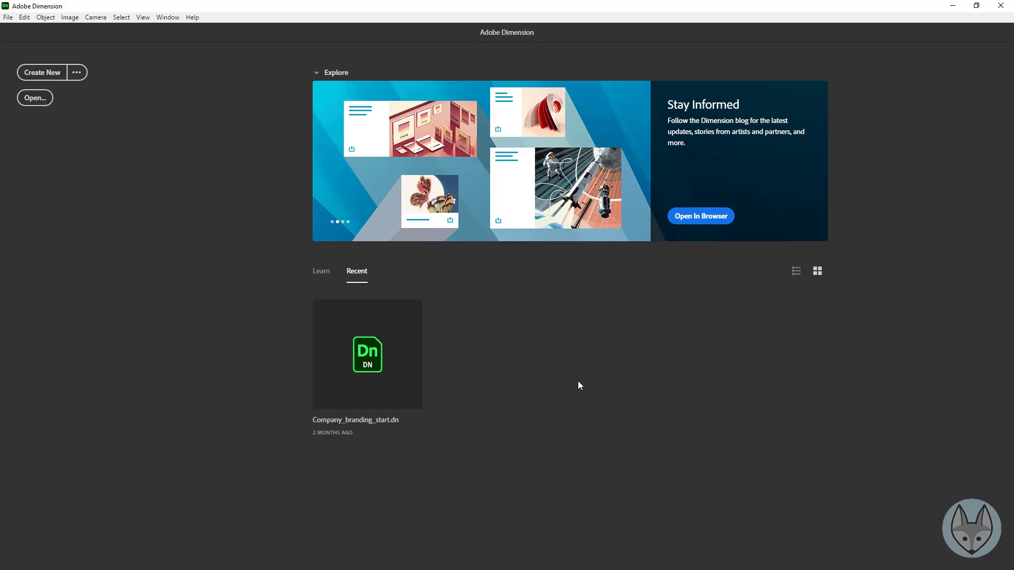
# Step: Create a new document and add a Cube from the basic shapes to the scene
pyautogui.click(43, 72)
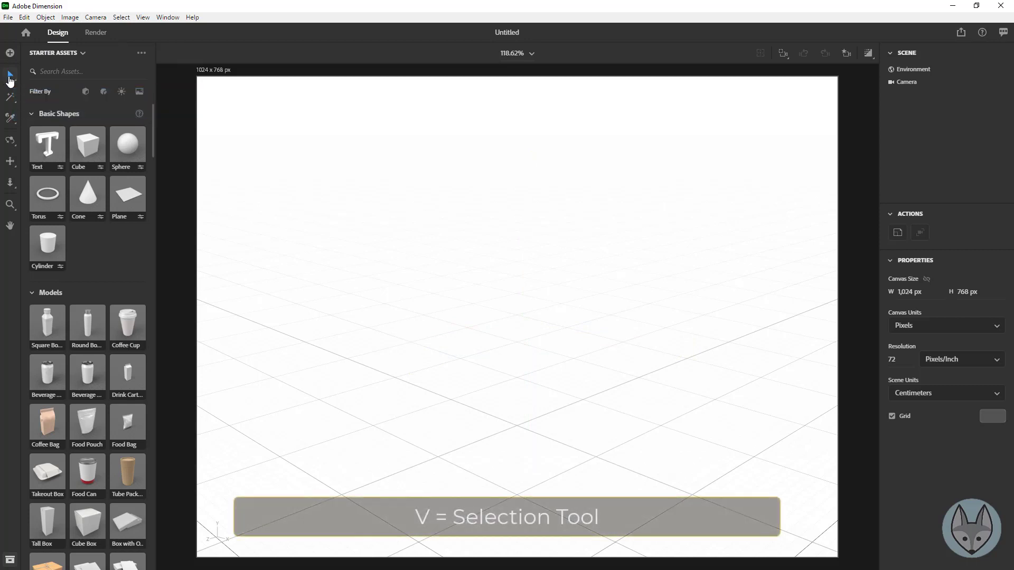
pyautogui.click(31, 114)
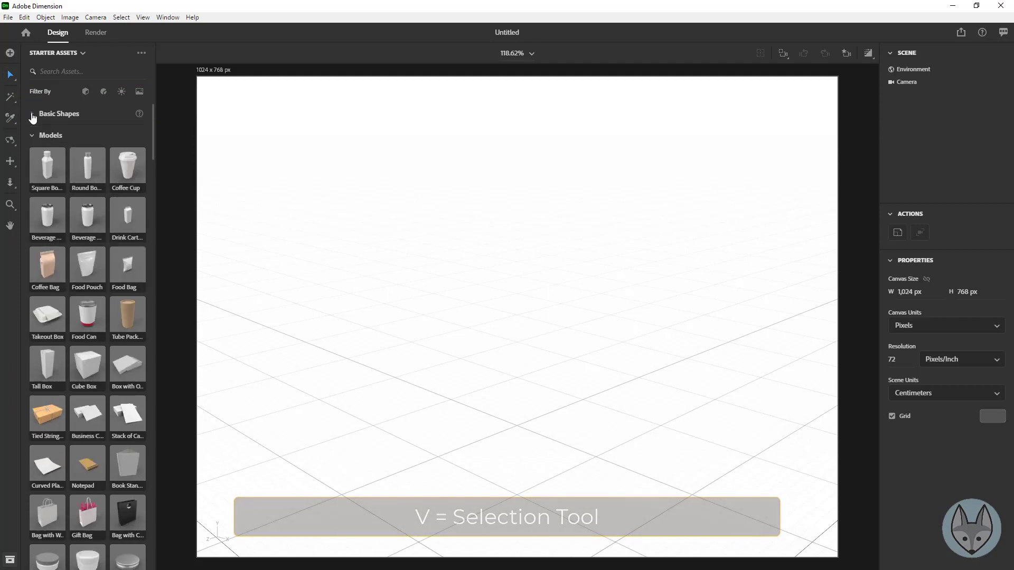
pyautogui.click(31, 114)
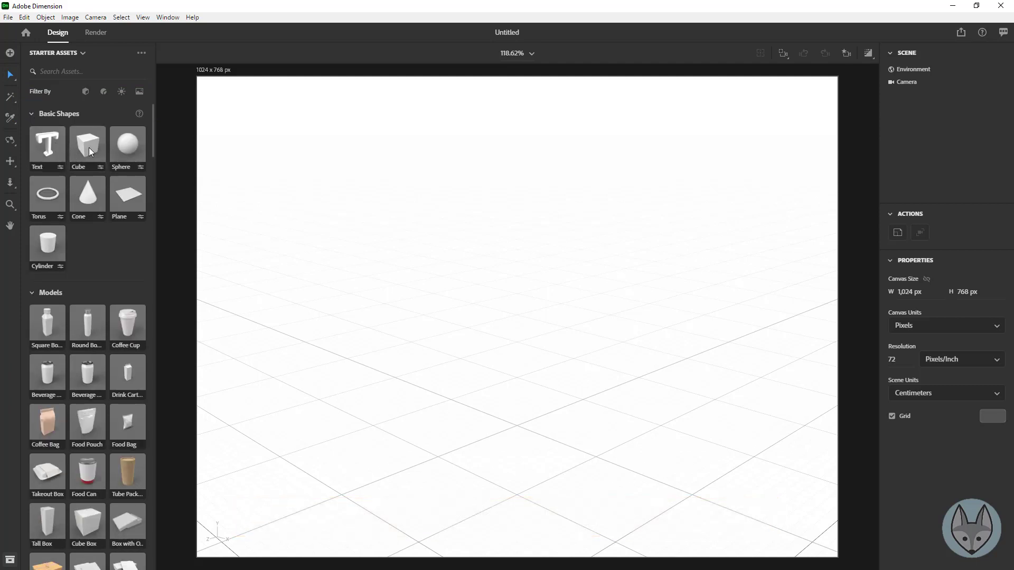
pyautogui.click(91, 152)
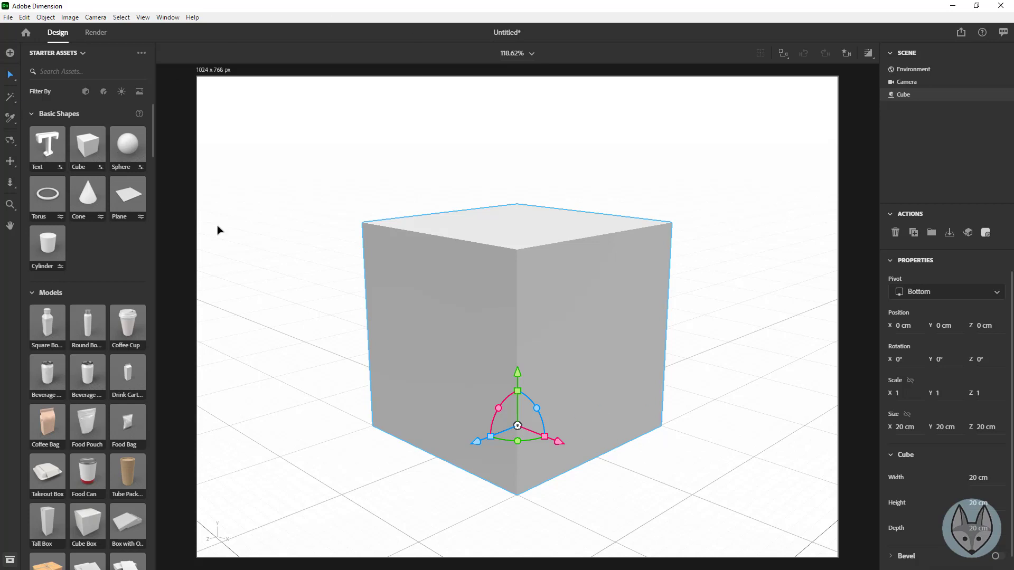
pyautogui.click(559, 276)
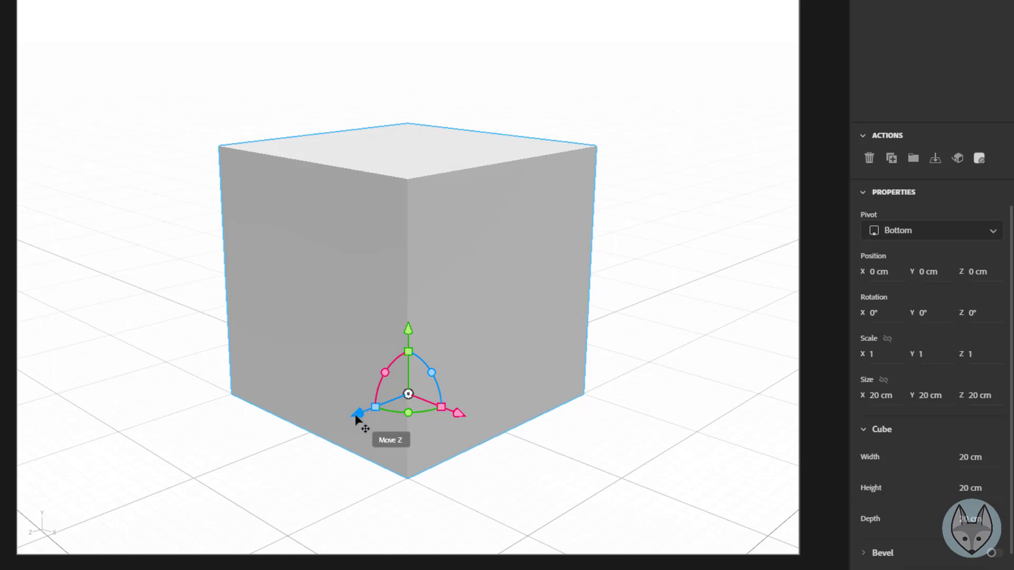
# Step: Move the cube along each axis to about X -1.5 cm, Y 0.8 cm and Z 4.1 cm
pyautogui.moveTo(355, 417); pyautogui.dragTo(318, 454)
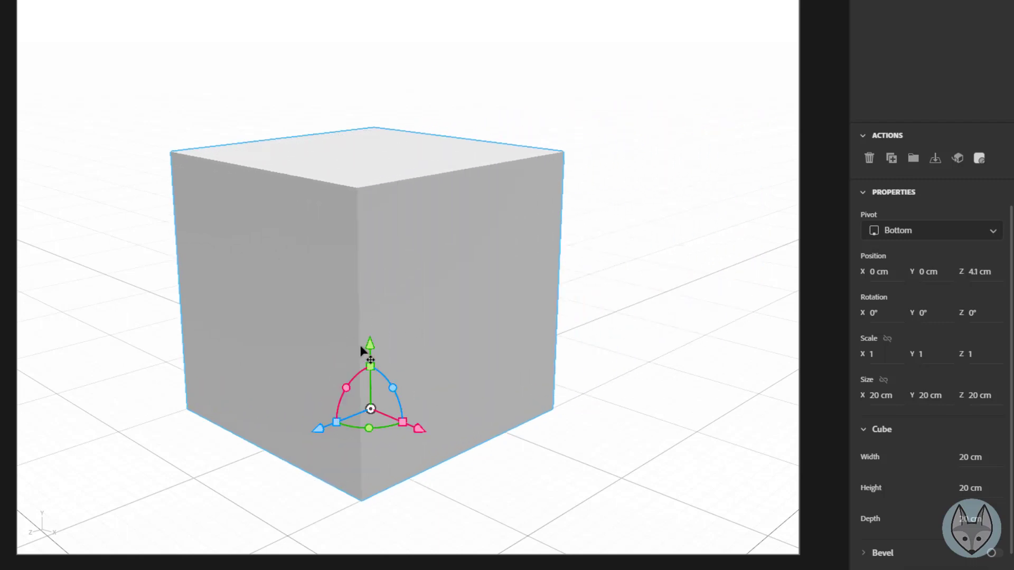
pyautogui.moveTo(369, 344)
pyautogui.mouseDown()
pyautogui.moveTo(385, 272)
pyautogui.moveTo(385, 158)
pyautogui.moveTo(350, 347)
pyautogui.mouseUp()
pyautogui.moveTo(426, 434); pyautogui.dragTo(407, 409)
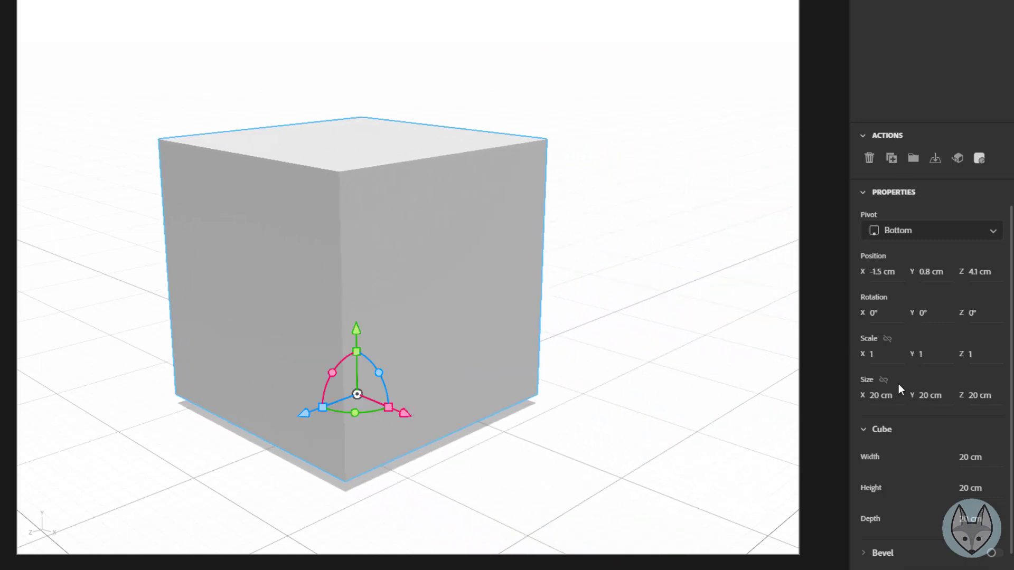
# Step: Set the cube's X, Y and Z position values to 0 cm
pyautogui.click(880, 274)
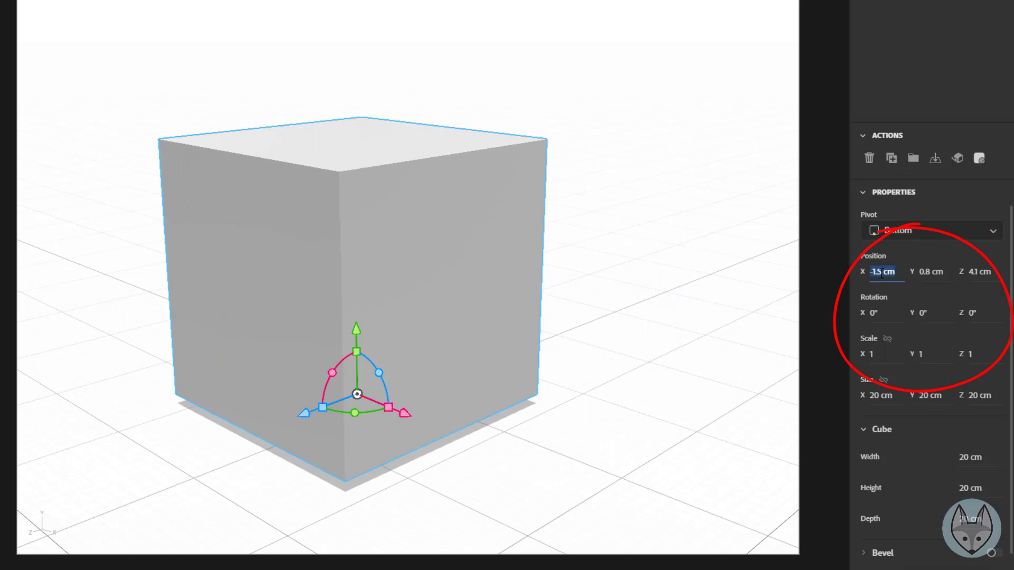
pyautogui.write('0')
pyautogui.click(924, 274)
pyautogui.write('0')
pyautogui.click(979, 273)
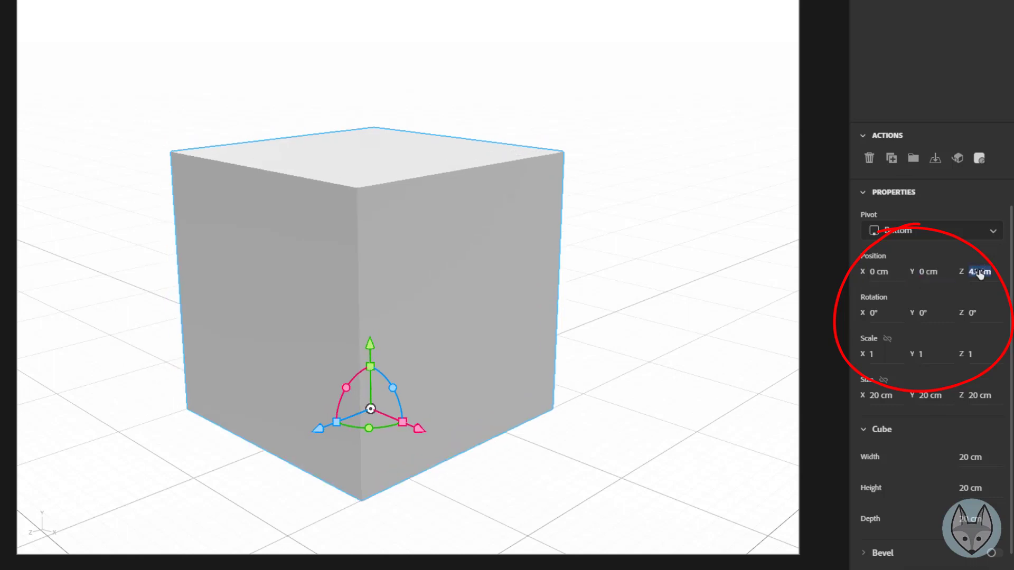
pyautogui.write('0')
pyautogui.press('Return')
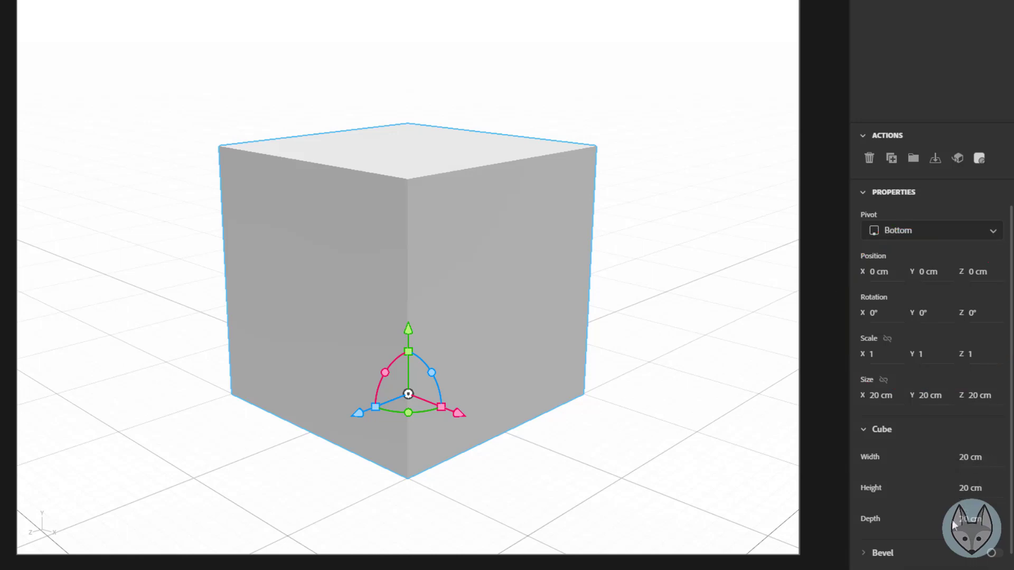
# Step: Try a bevel with a 3 cm radius on the cube and turn the bevel off again
pyautogui.scroll(-1, 898, 496)
pyautogui.click(995, 537)
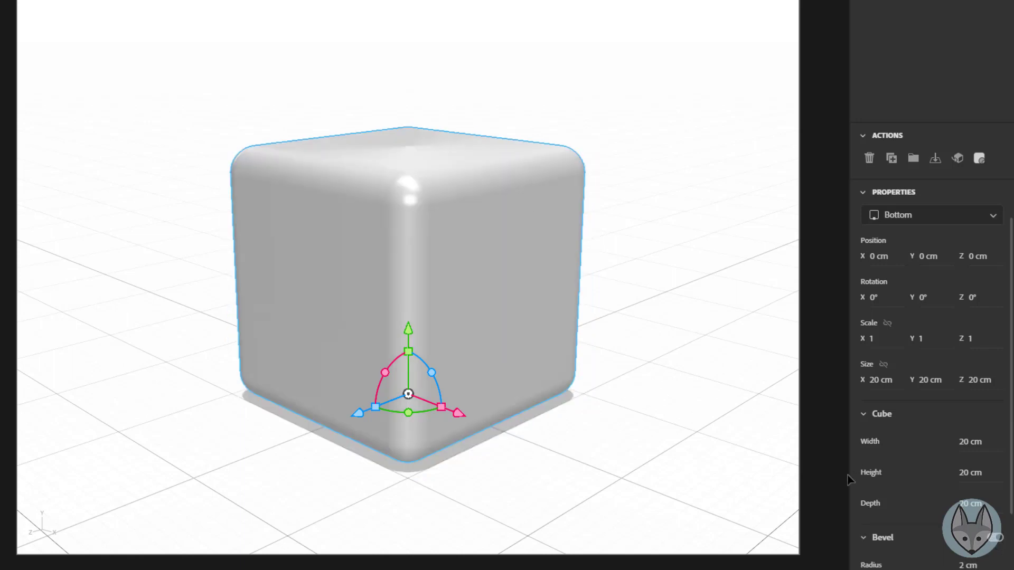
pyautogui.scroll(-4, 939, 446)
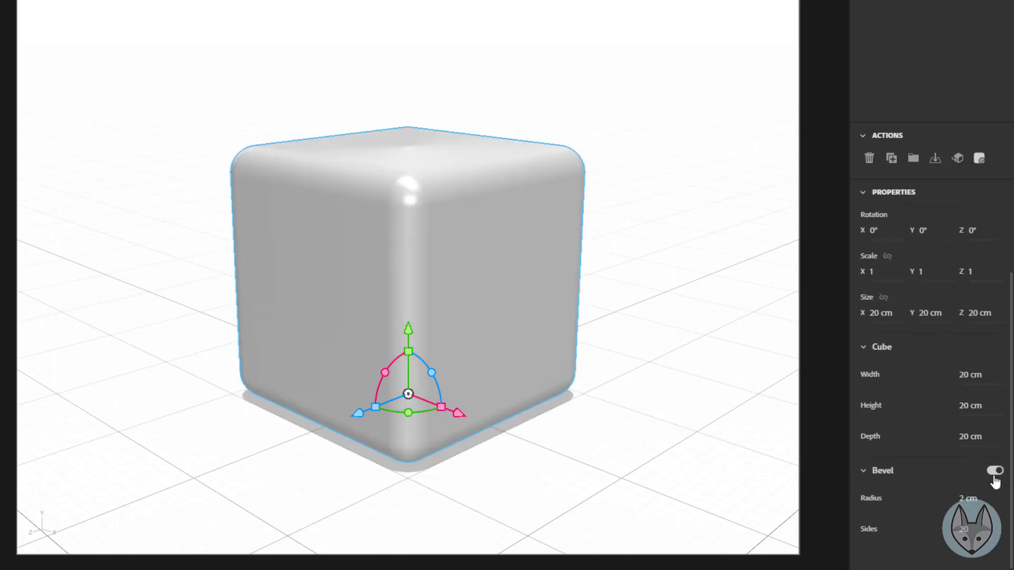
pyautogui.moveTo(963, 500)
pyautogui.mouseDown()
pyautogui.moveTo(979, 500)
pyautogui.moveTo(952, 501)
pyautogui.moveTo(978, 501)
pyautogui.moveTo(952, 501)
pyautogui.moveTo(968, 501)
pyautogui.mouseUp()
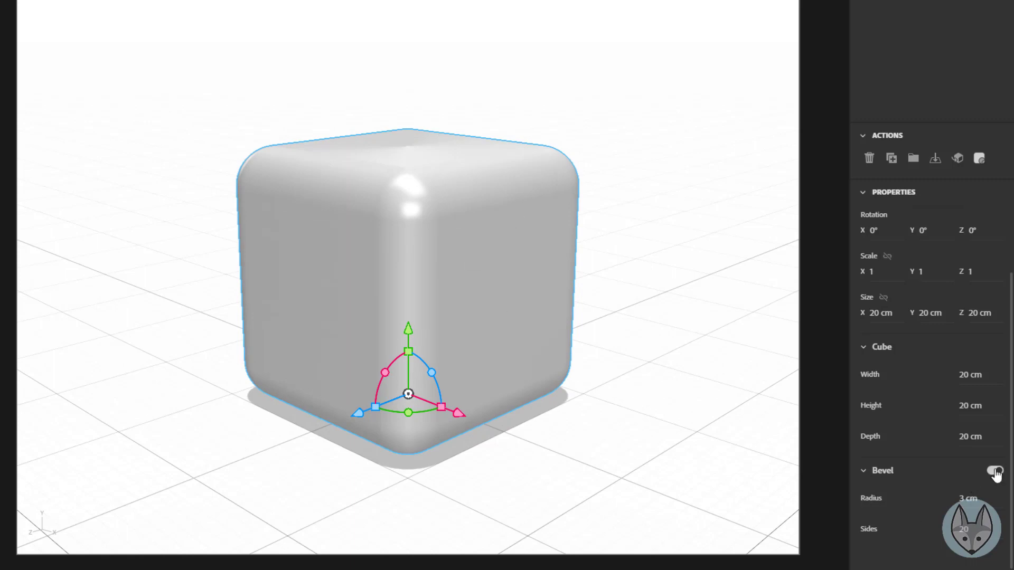
pyautogui.click(995, 472)
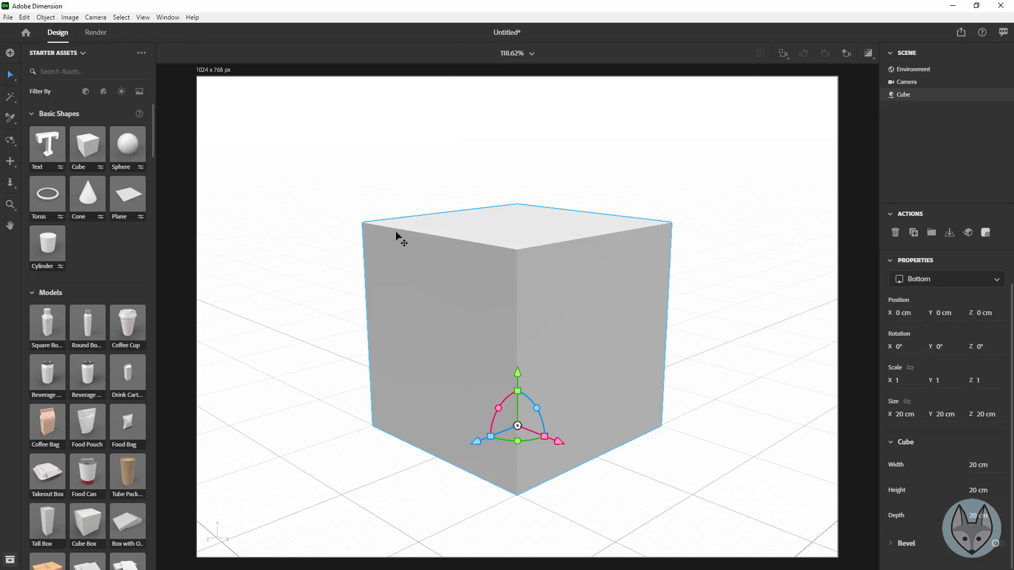
# Step: Export the cube's UVs at 2048 x 2048 resolution to the desktop
pyautogui.click(48, 19)
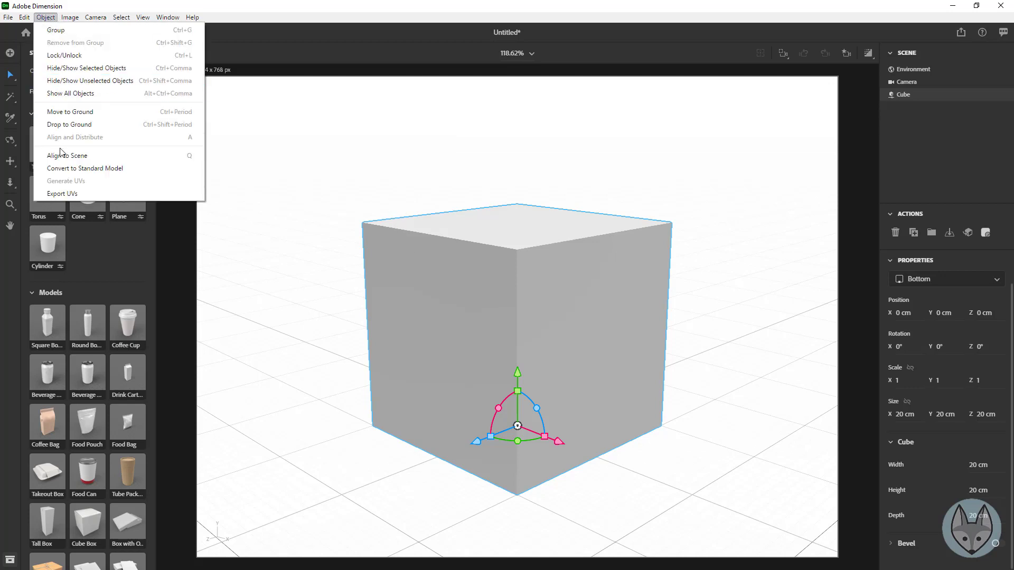
pyautogui.click(64, 194)
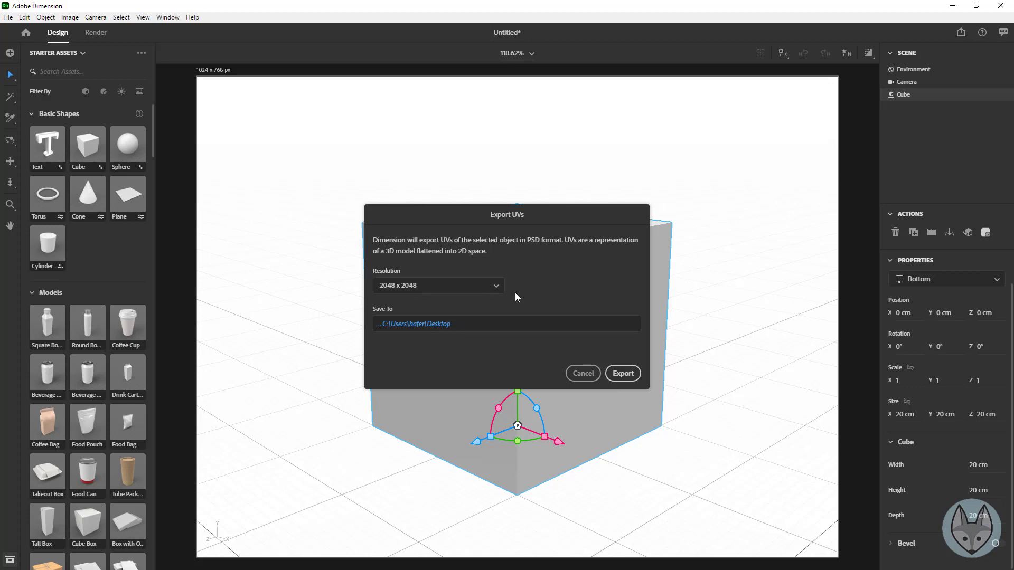
pyautogui.click(486, 290)
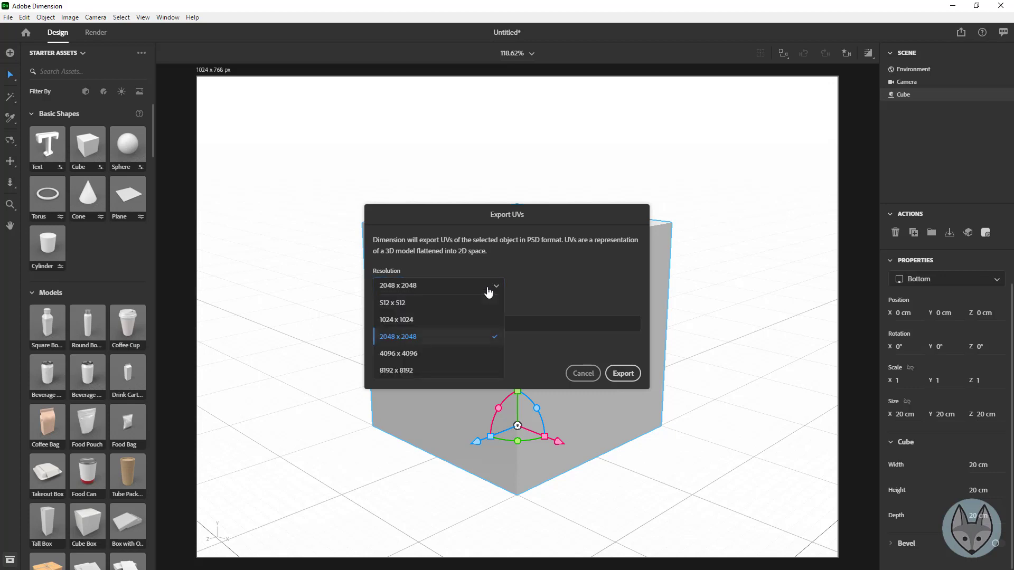
pyautogui.click(431, 308)
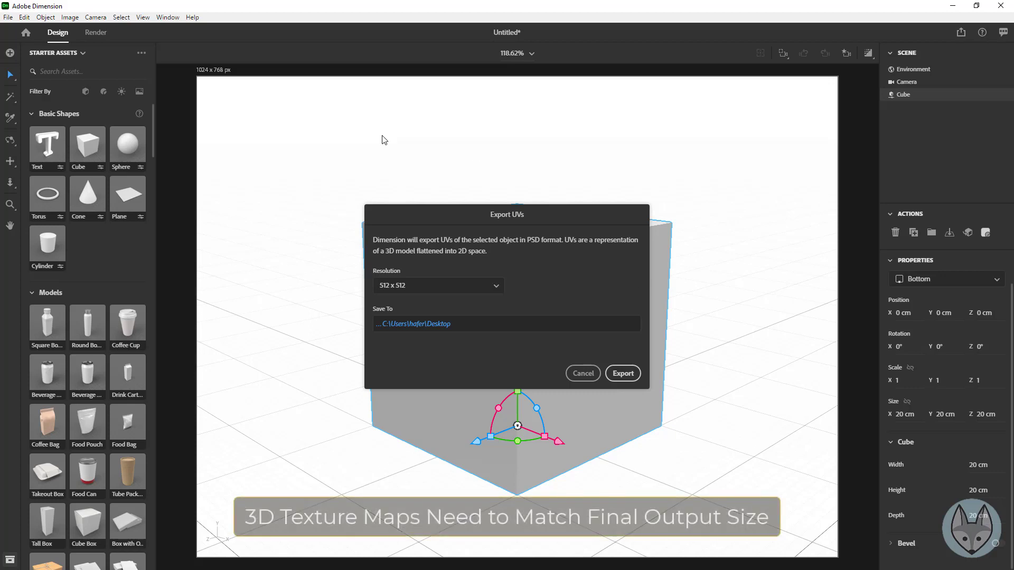
pyautogui.click(481, 285)
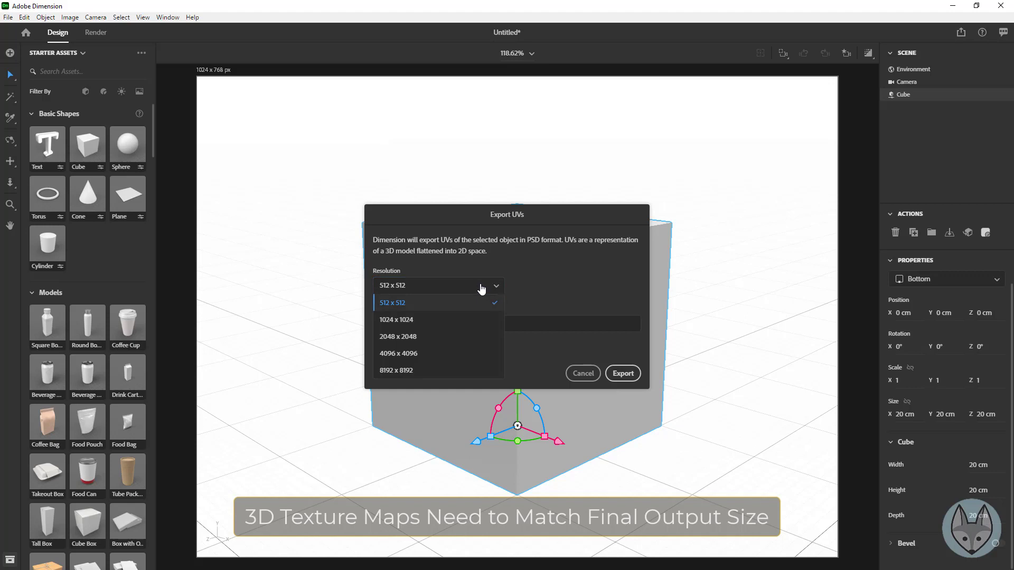
pyautogui.click(417, 338)
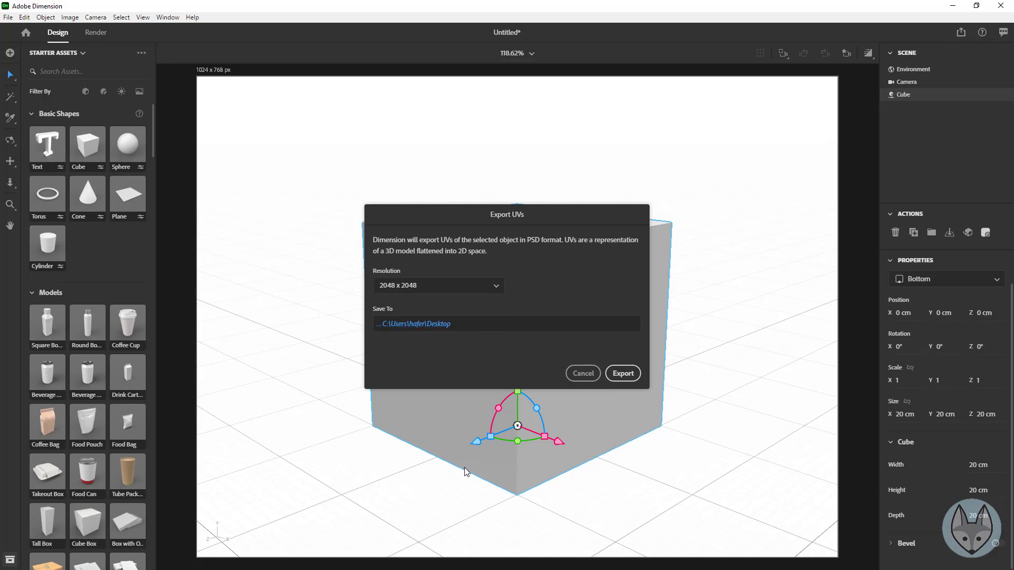
pyautogui.click(624, 374)
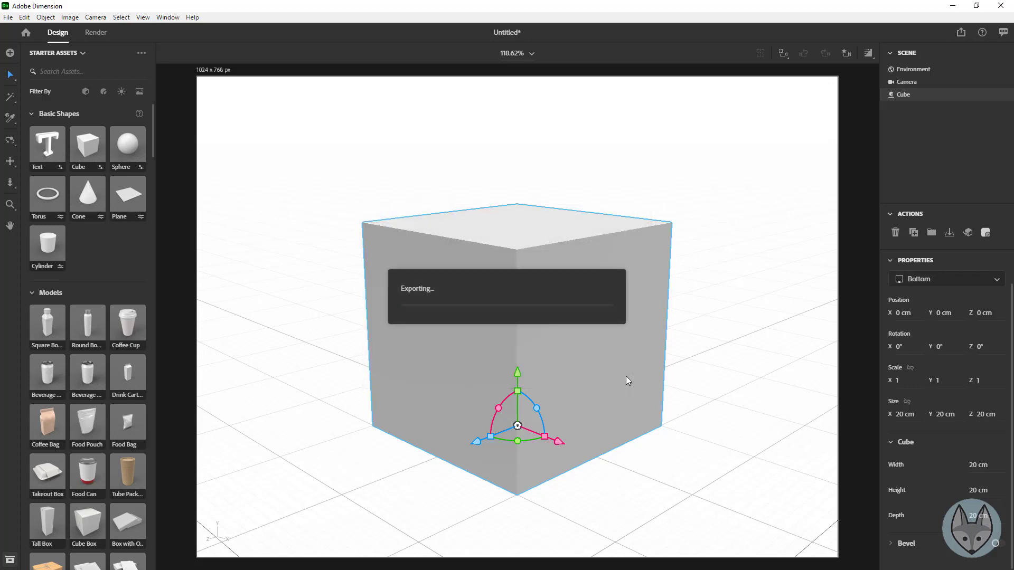
# Step: Open the exported Cube_UV.psd from the desktop in Photoshop
pyautogui.click(952, 5)
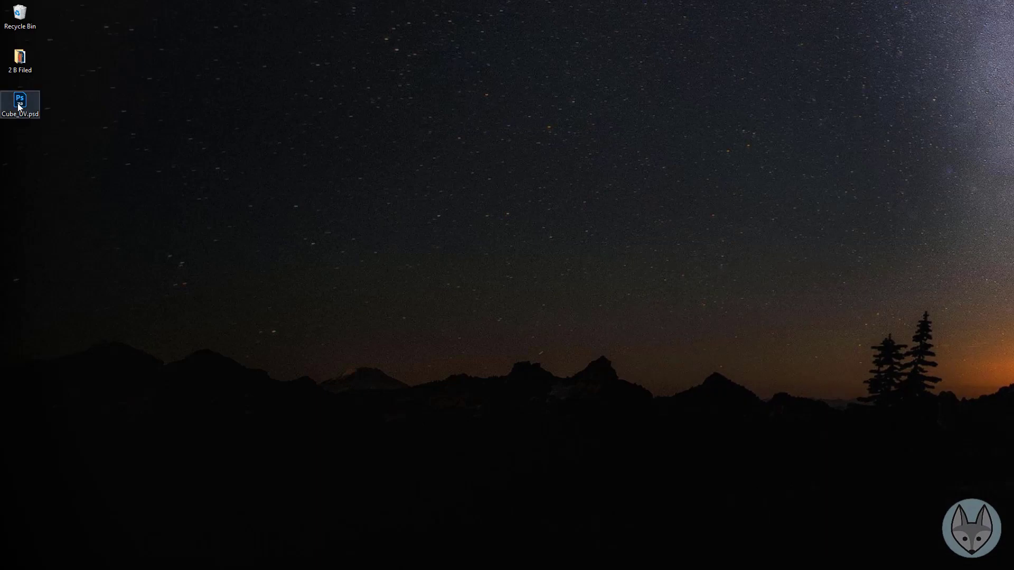
pyautogui.doubleClick(19, 105)
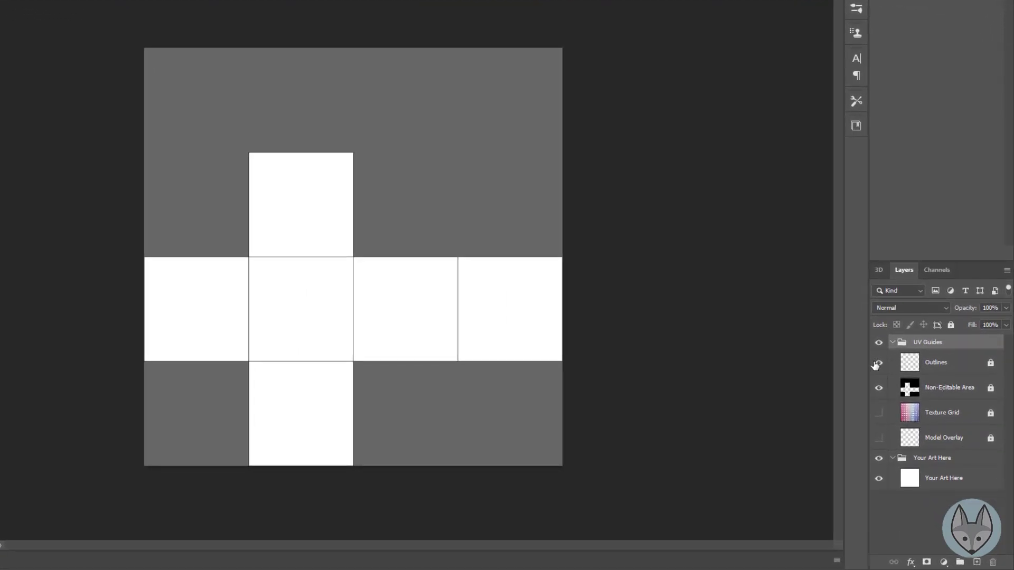
# Step: Examine the Outlines, Non-Editable Area, Texture Grid and Model Overlay guide layers by toggling each one's visibility and restoring it
pyautogui.click(878, 363)
pyautogui.click(878, 363)
pyautogui.click(878, 388)
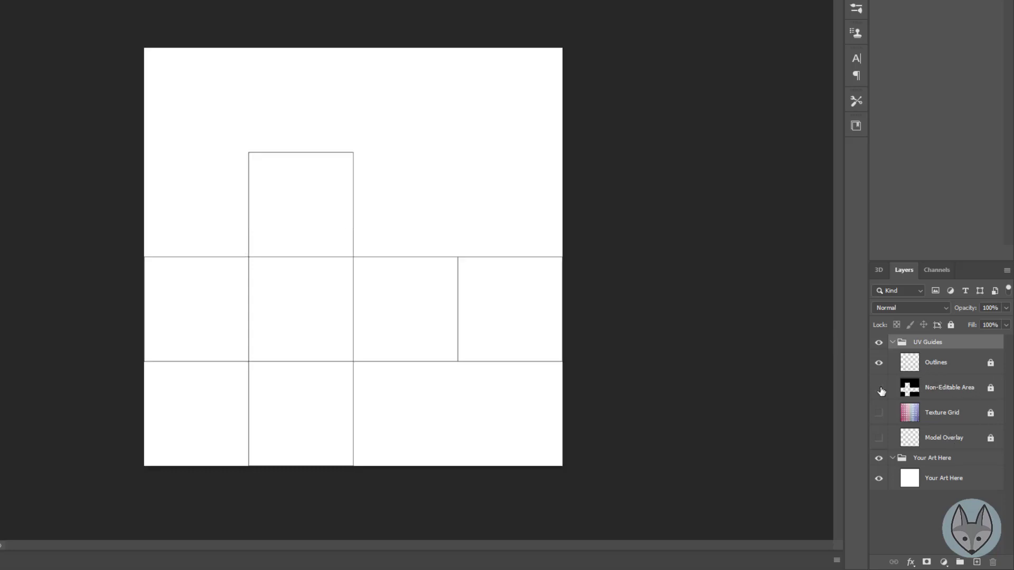
pyautogui.click(879, 388)
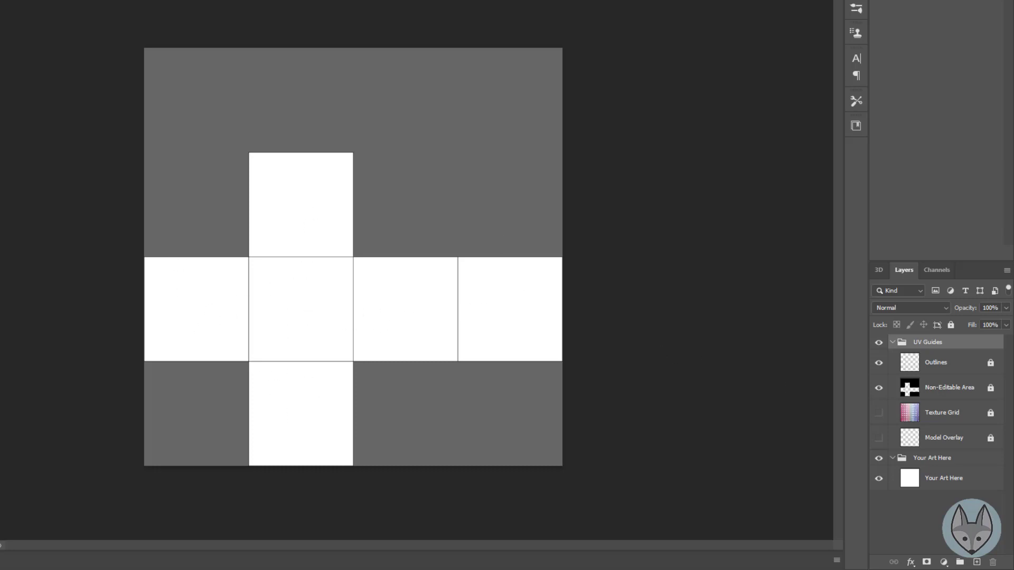
pyautogui.click(878, 414)
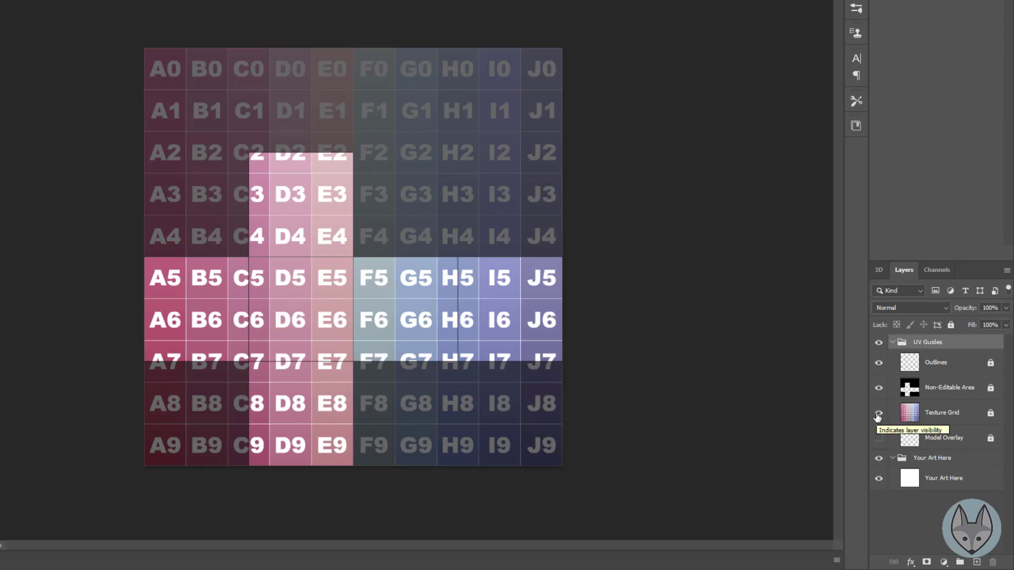
pyautogui.click(878, 414)
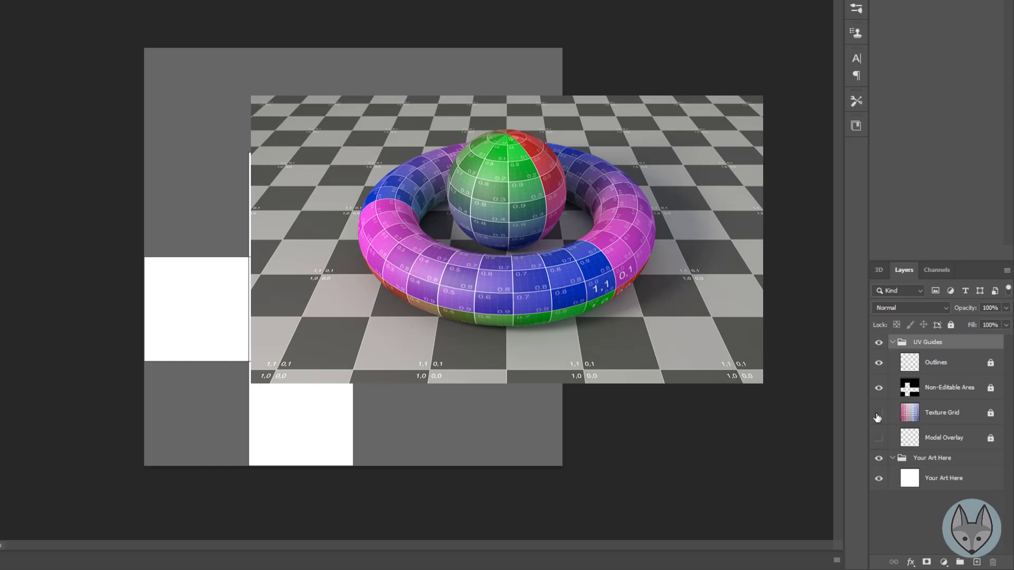
pyautogui.click(878, 414)
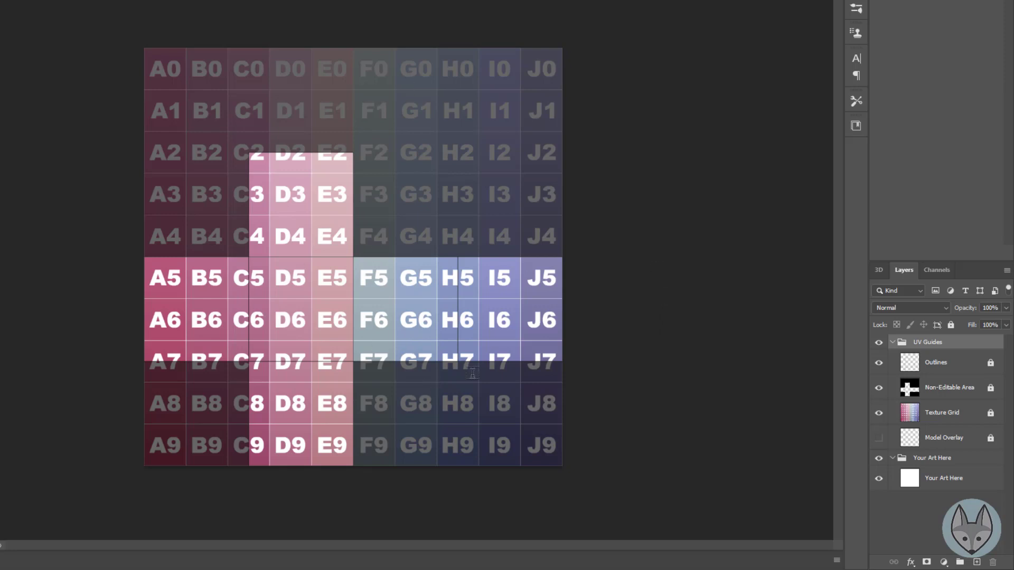
pyautogui.click(879, 414)
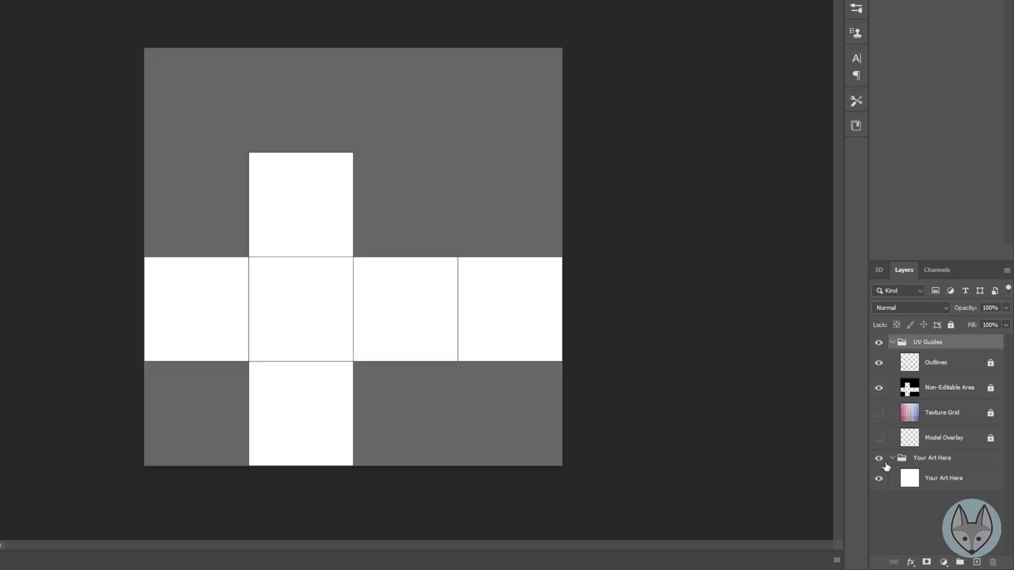
pyautogui.click(878, 439)
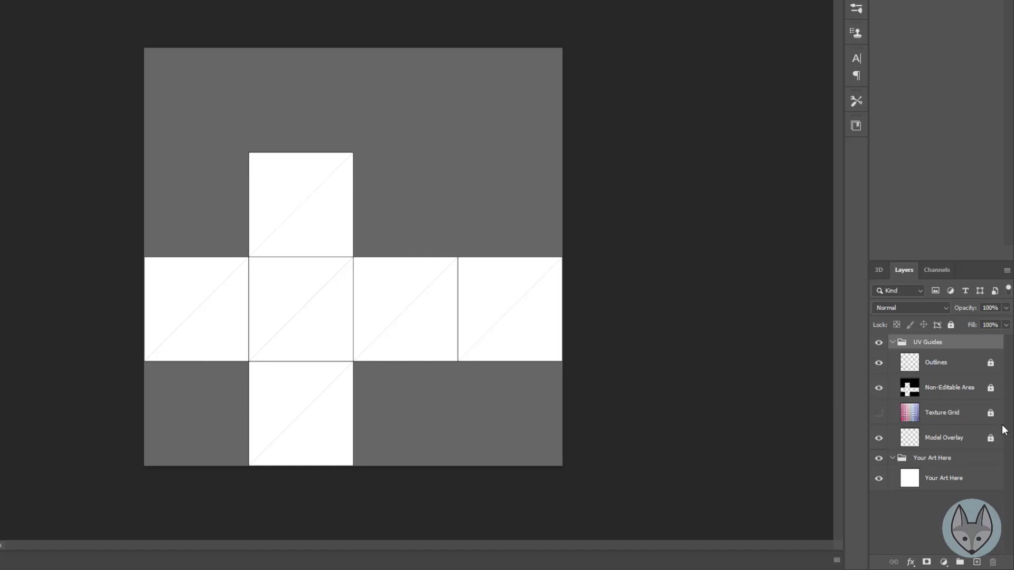
pyautogui.click(880, 440)
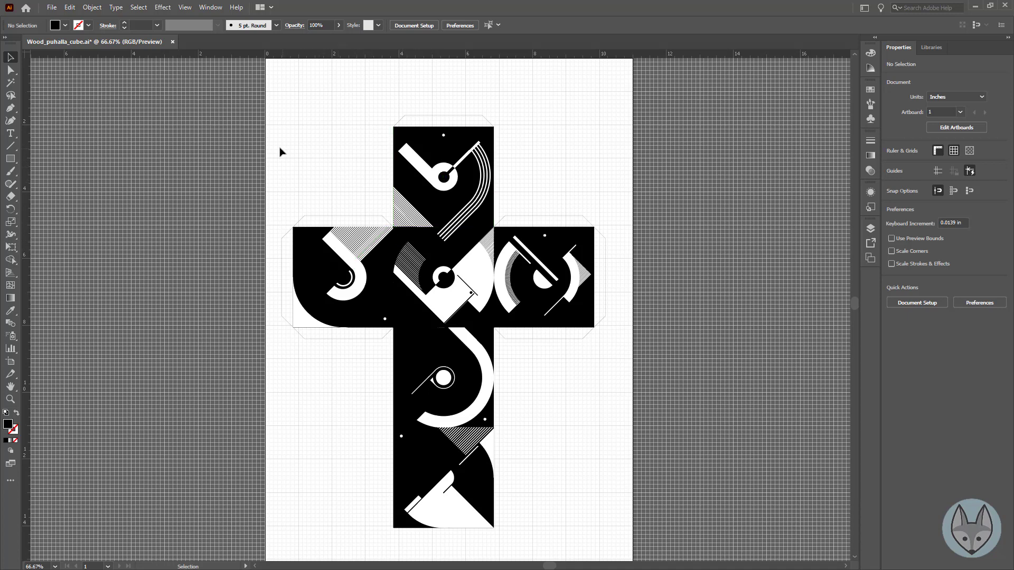
# Step: In Illustrator, select and copy all artwork on the unfolded cube in Wood_puhalla_cube.ai, and return to Cube_UV.psd in Photoshop
pyautogui.moveTo(294, 124); pyautogui.dragTo(597, 524)
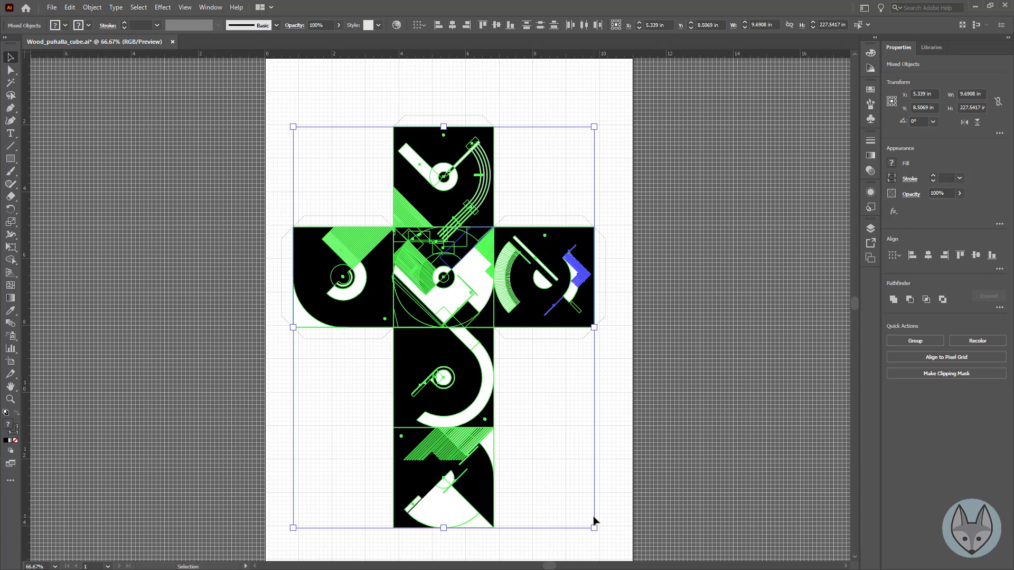
pyautogui.press('a')
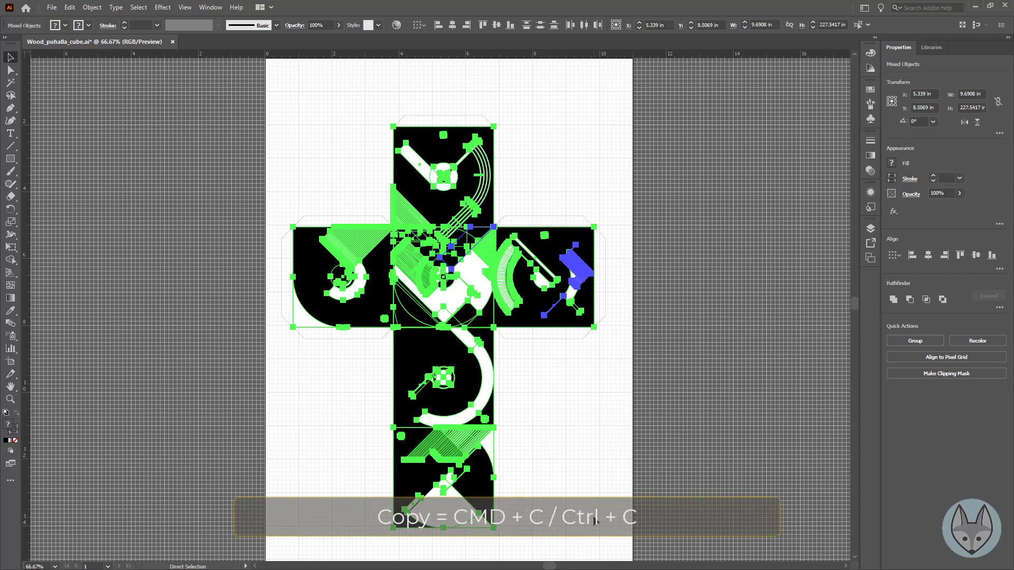
pyautogui.press('v')
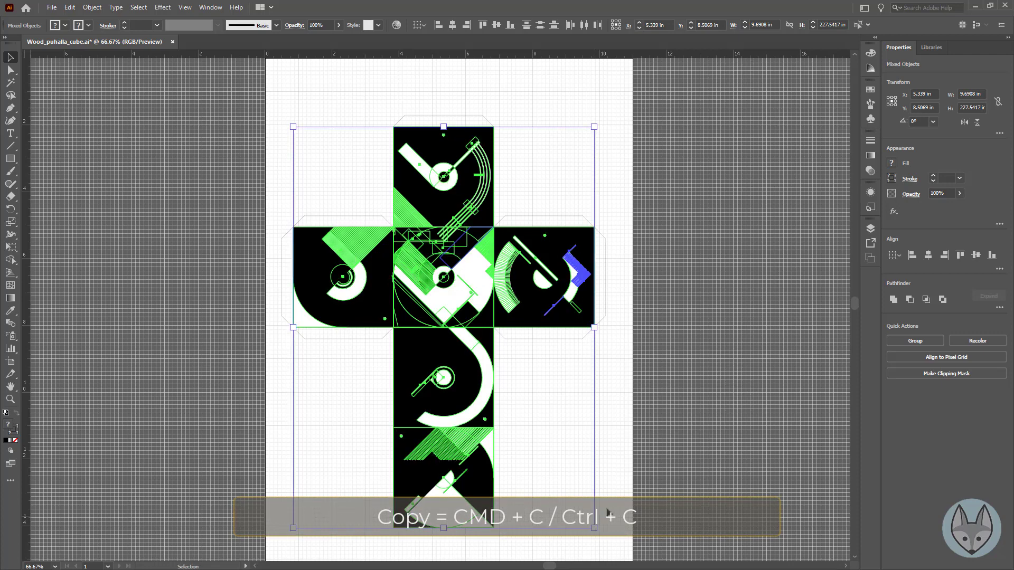
pyautogui.click(975, 7)
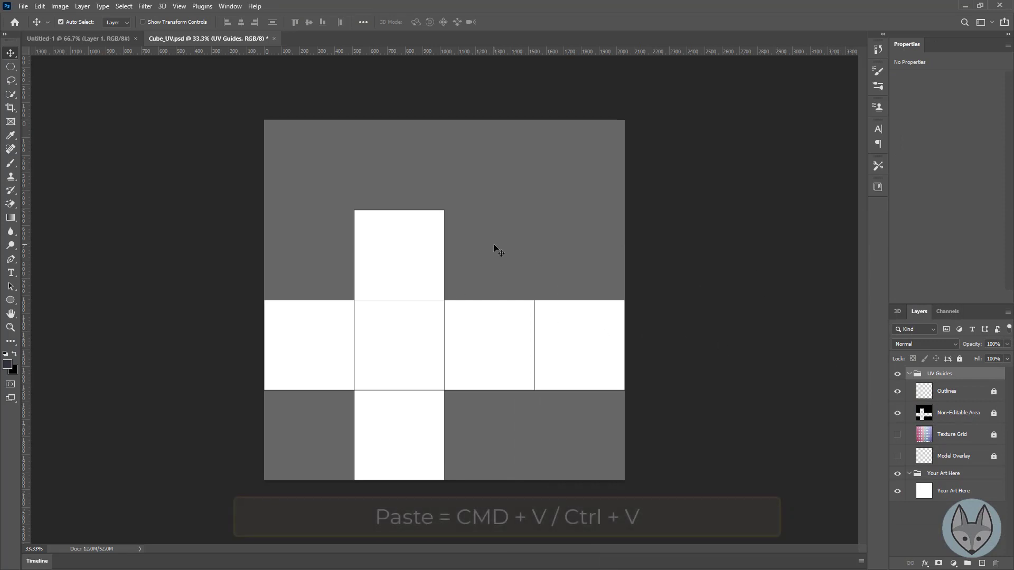
# Step: Paste the copied cube artwork into Cube_UV.psd as a Smart Object
pyautogui.hotkey('ctrl', 'v')
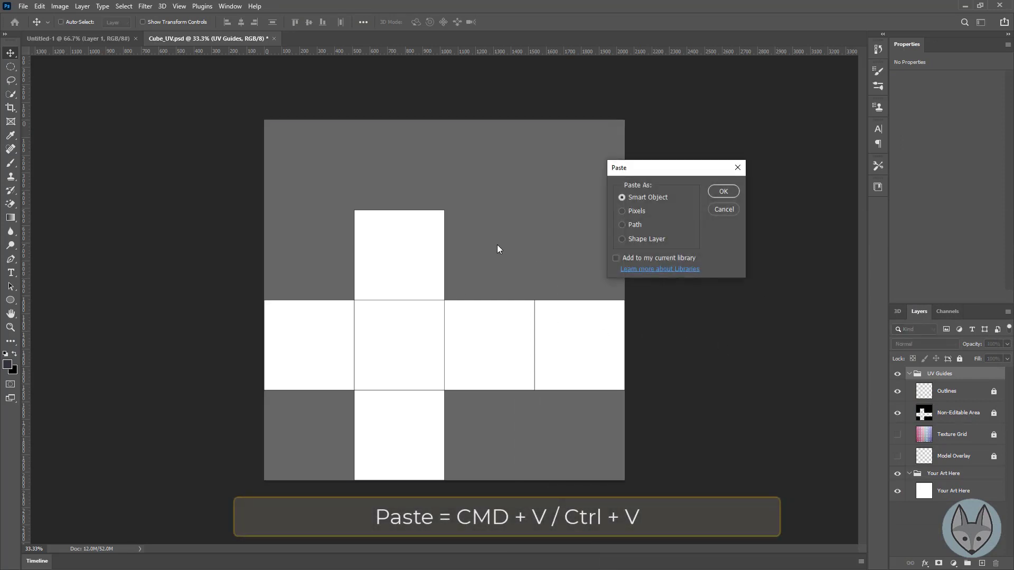
pyautogui.moveTo(688, 173); pyautogui.dragTo(552, 143)
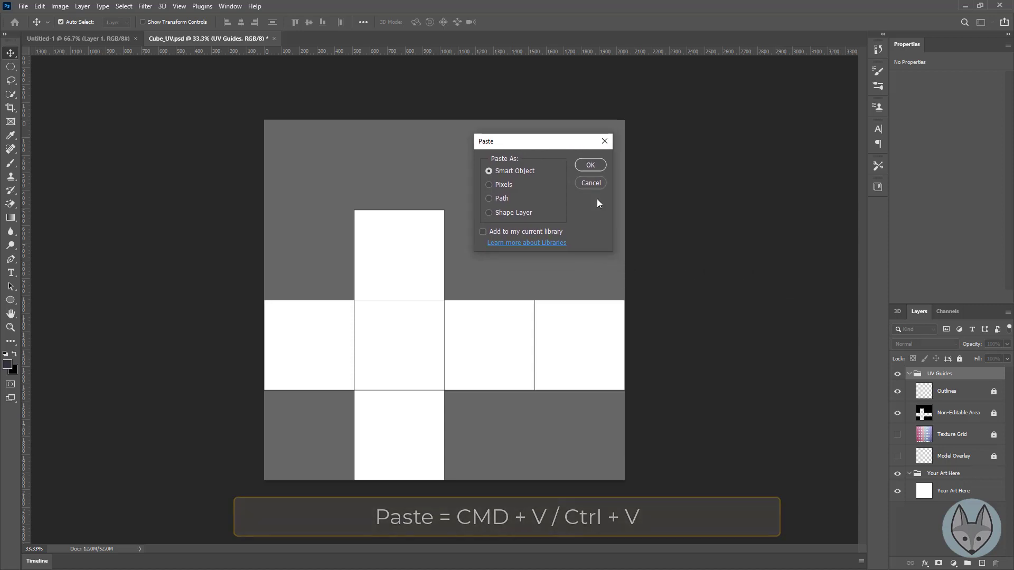
pyautogui.click(590, 162)
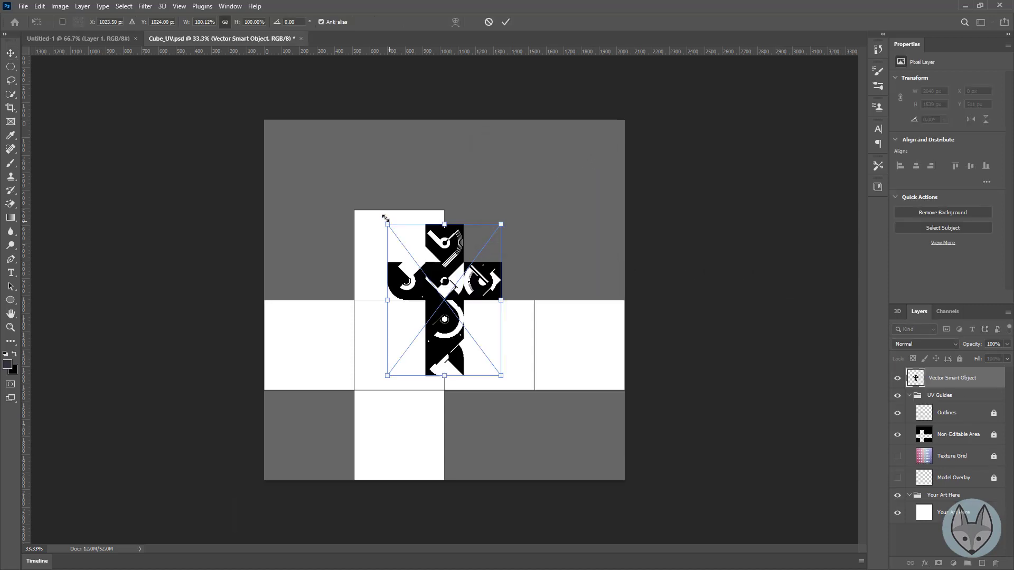
# Step: Rotate the pasted artwork -90° and scale it to about 237% so its six faces cover the white UV cross
pyautogui.moveTo(385, 220); pyautogui.dragTo(332, 368)
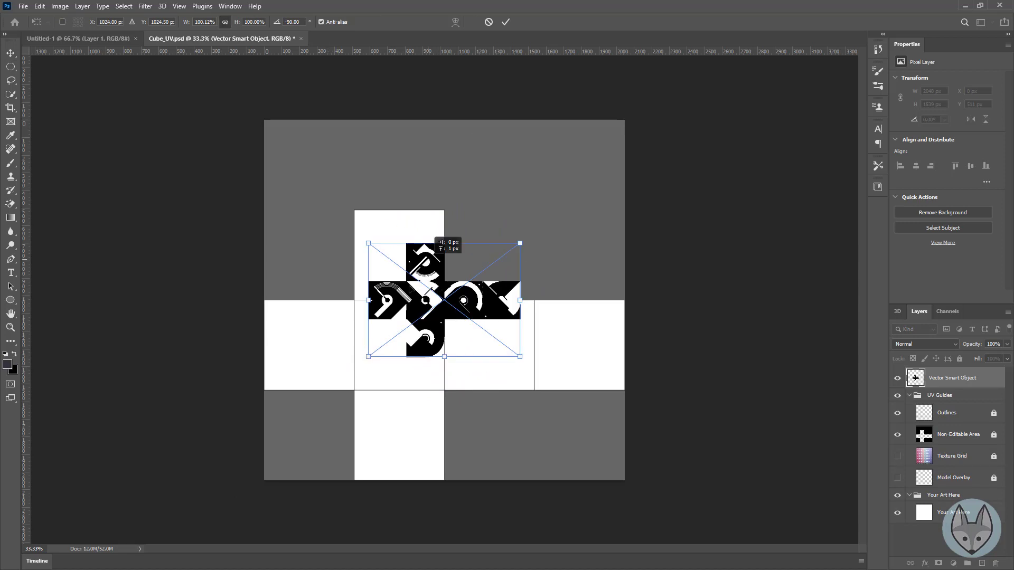
pyautogui.moveTo(432, 266); pyautogui.dragTo(330, 386)
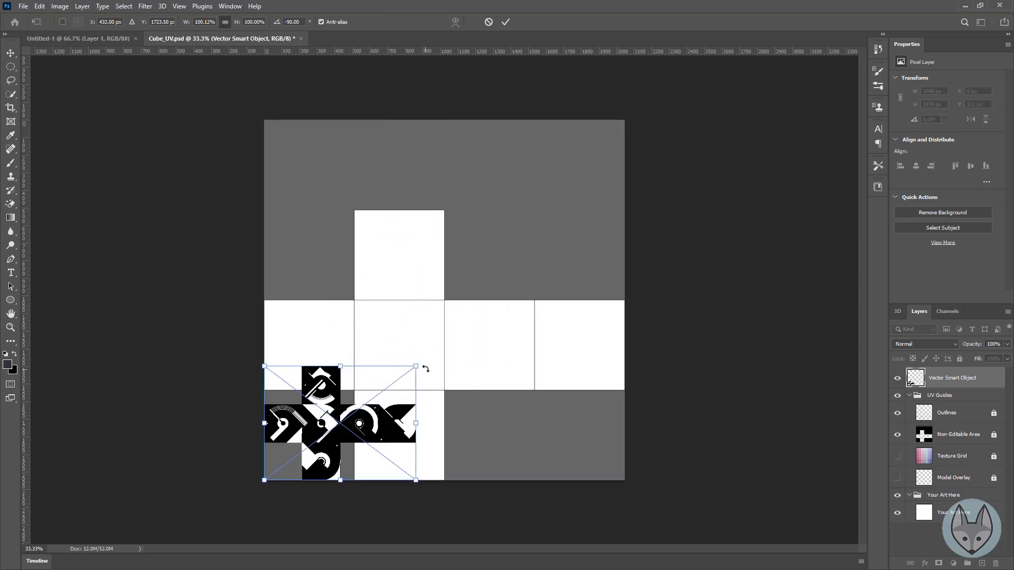
pyautogui.moveTo(417, 366); pyautogui.dragTo(643, 238)
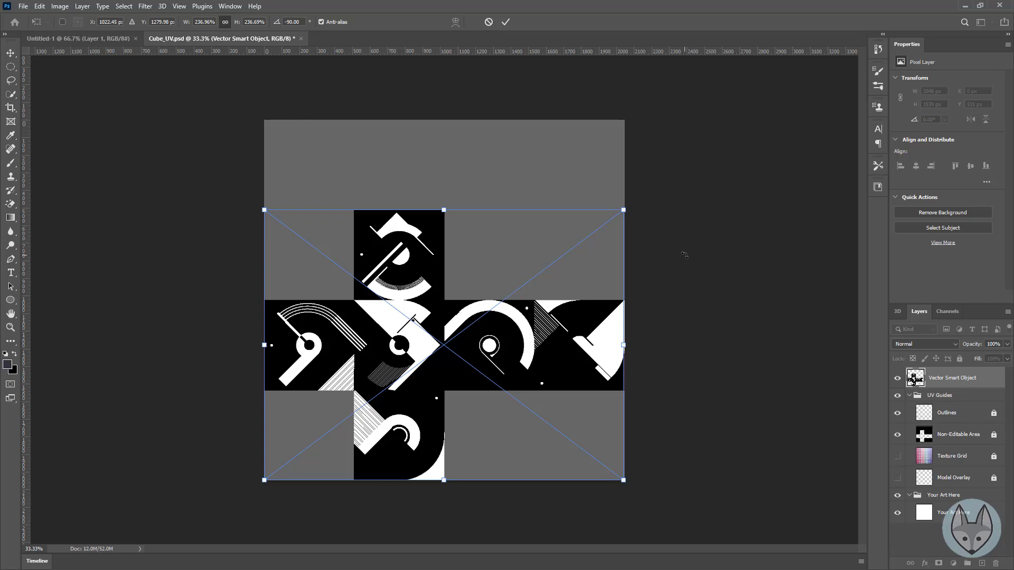
pyautogui.press('Return')
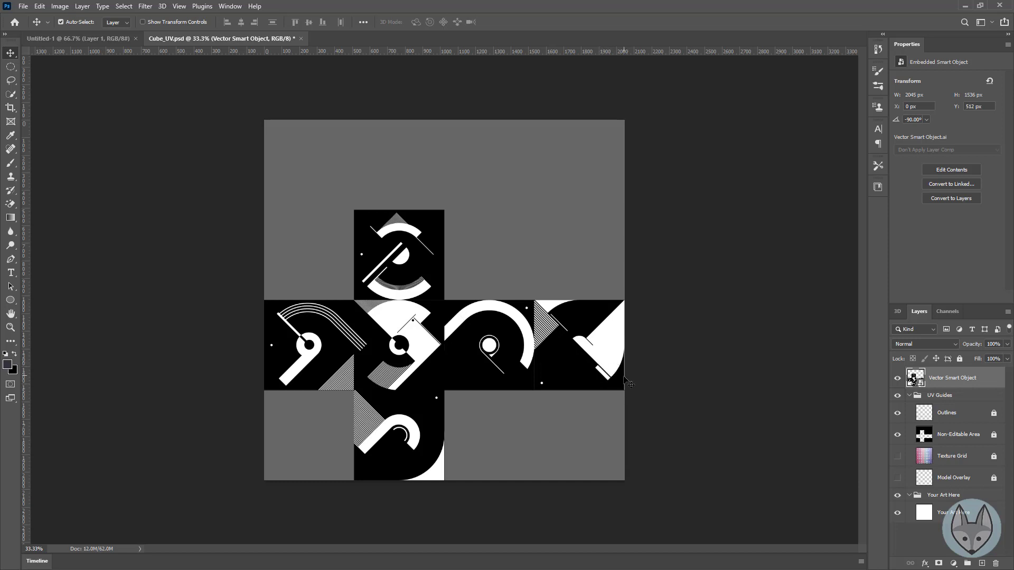
# Step: Enlarge the artwork slightly to 2048 px wide so it reaches the canvas edge
pyautogui.hotkey('ctrl', '+')
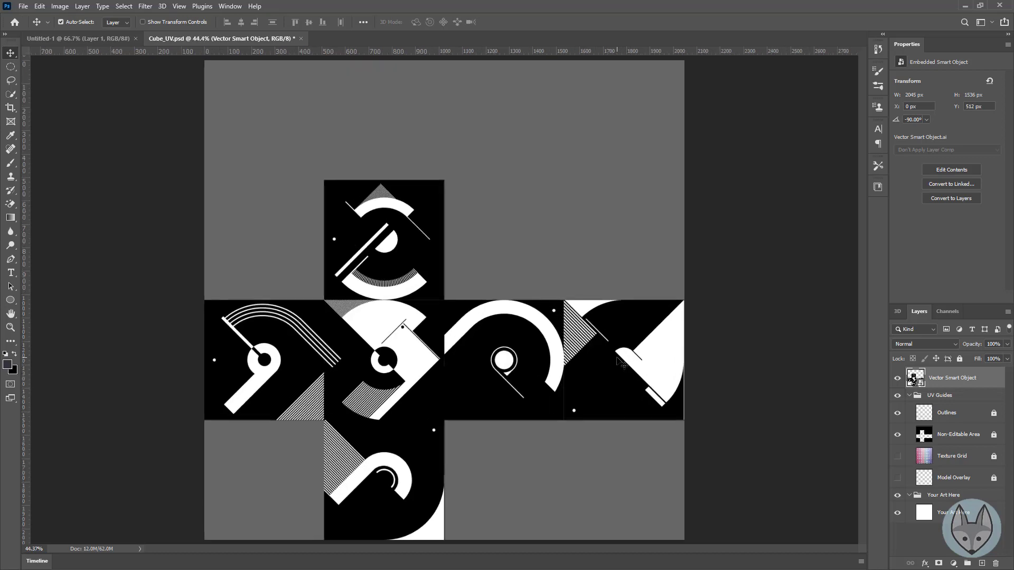
pyautogui.keyDown('ctrl'); pyautogui.moveTo(622, 363); pyautogui.dragTo(684, 358); pyautogui.keyUp('ctrl')
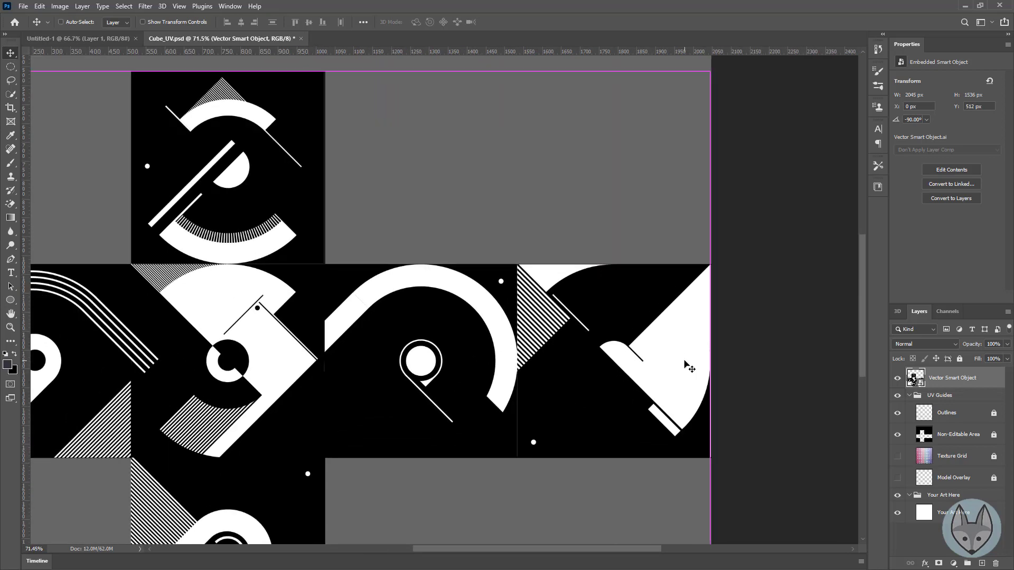
pyautogui.hotkey('ctrl', 't')
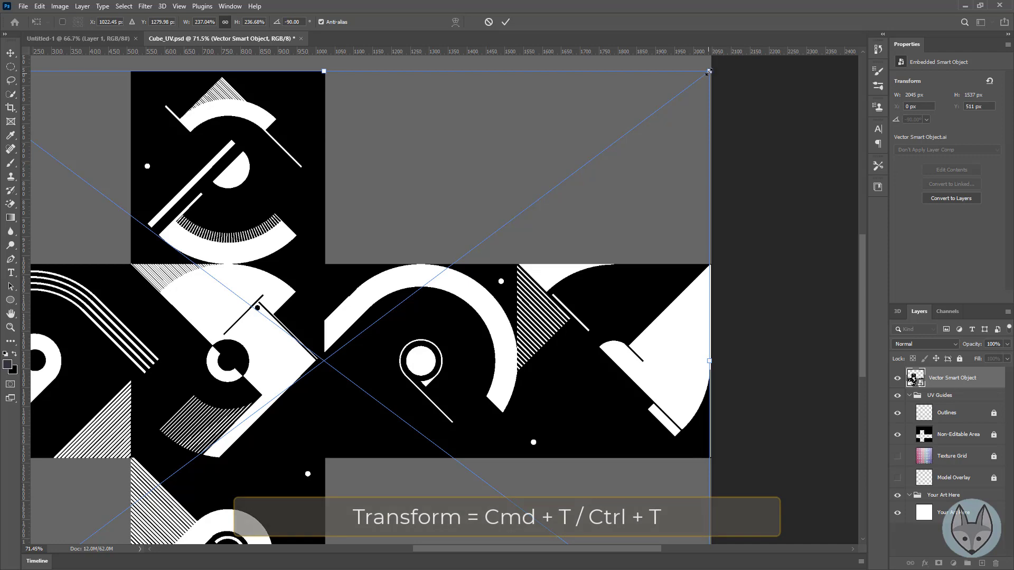
pyautogui.moveTo(708, 72); pyautogui.dragTo(709, 72)
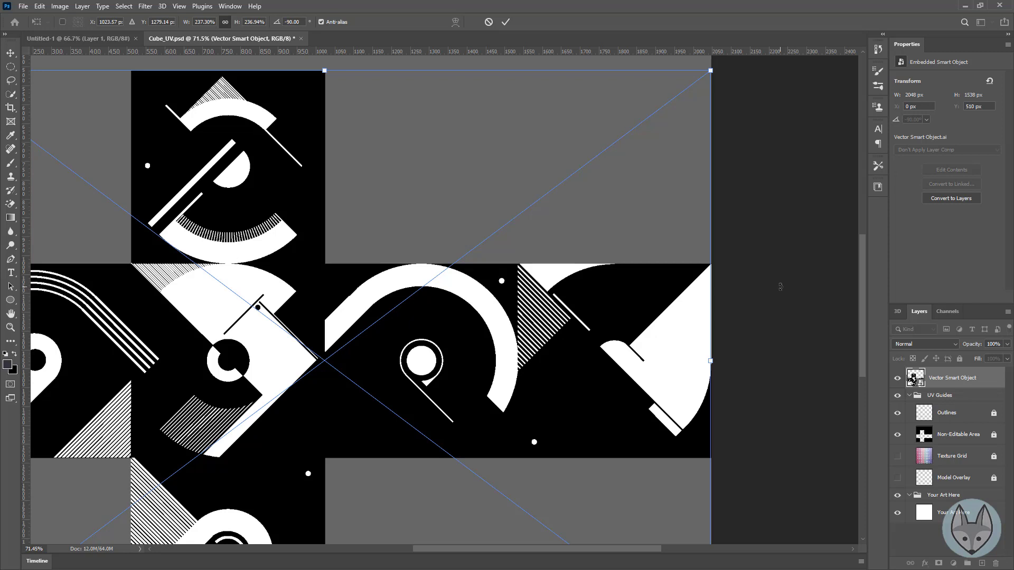
pyautogui.press('Return')
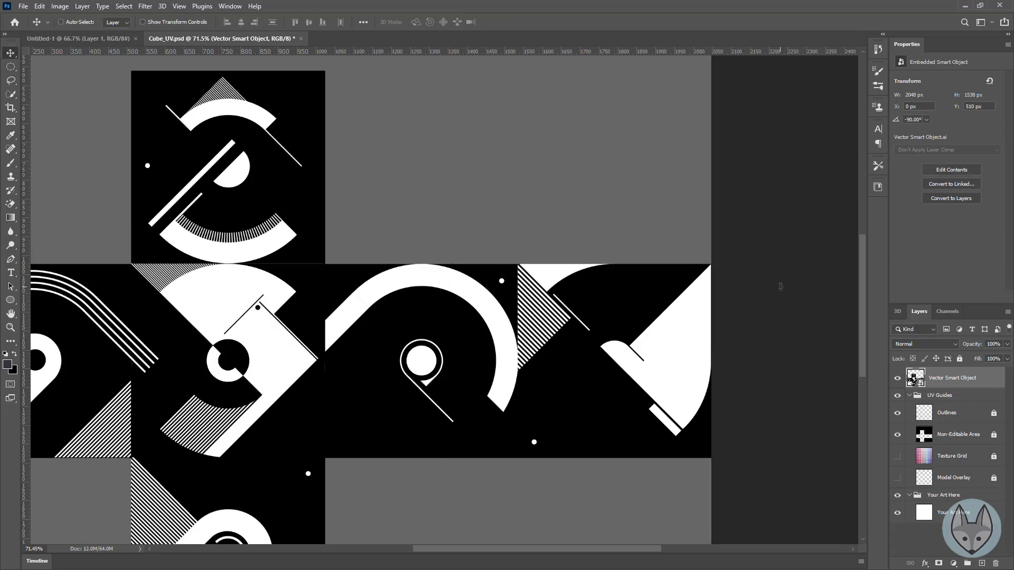
# Step: Move the Vector Smart Object layer into the Your Art Here group, above the Your Art Here layer
pyautogui.hotkey('ctrl', '0')
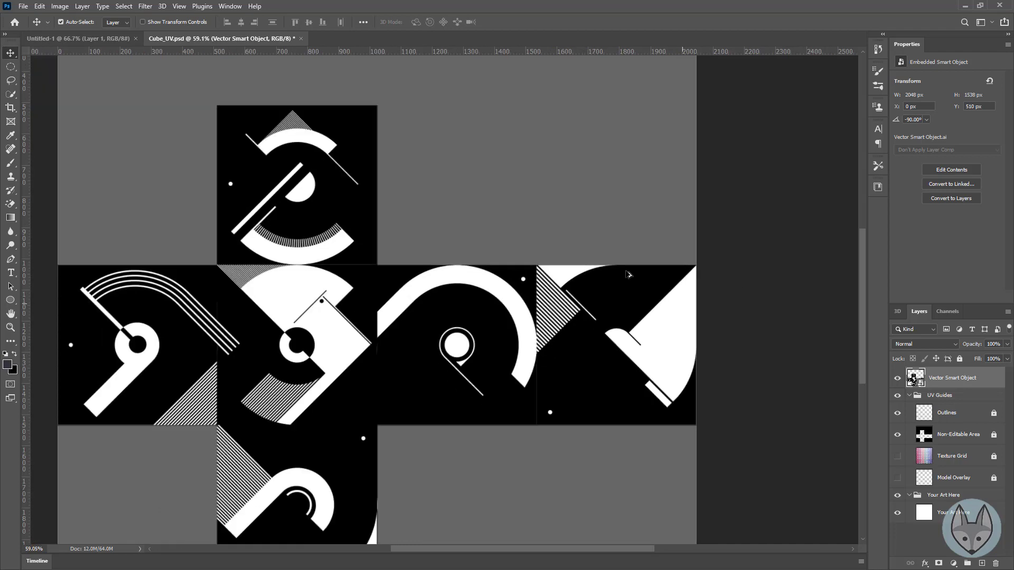
pyautogui.keyDown('alt'); pyautogui.scroll(-3, 625, 271); pyautogui.keyUp('alt')
pyautogui.keyDown('alt'); pyautogui.scroll(1, 591, 349); pyautogui.keyUp('alt')
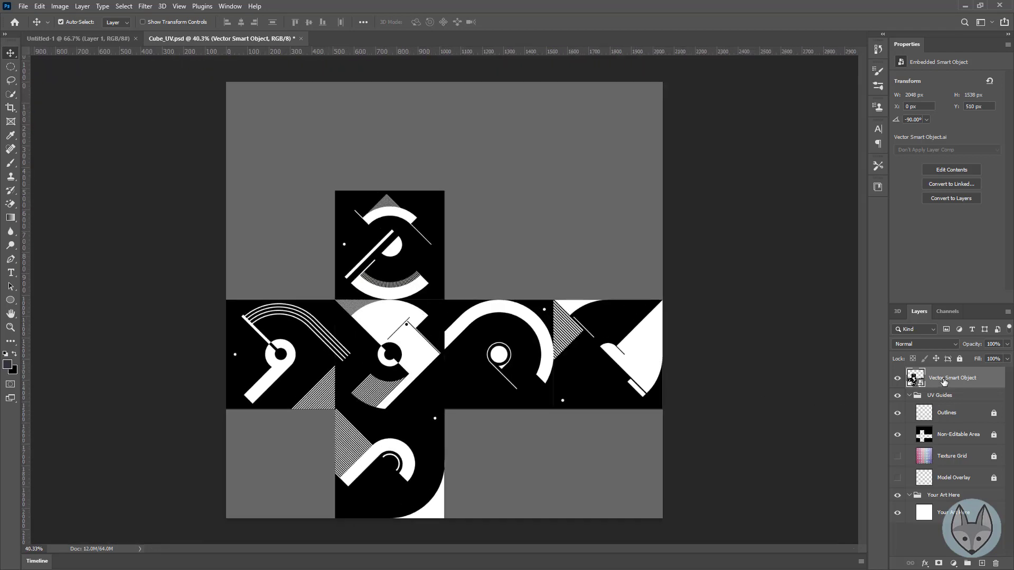
pyautogui.moveTo(943, 381); pyautogui.dragTo(945, 506)
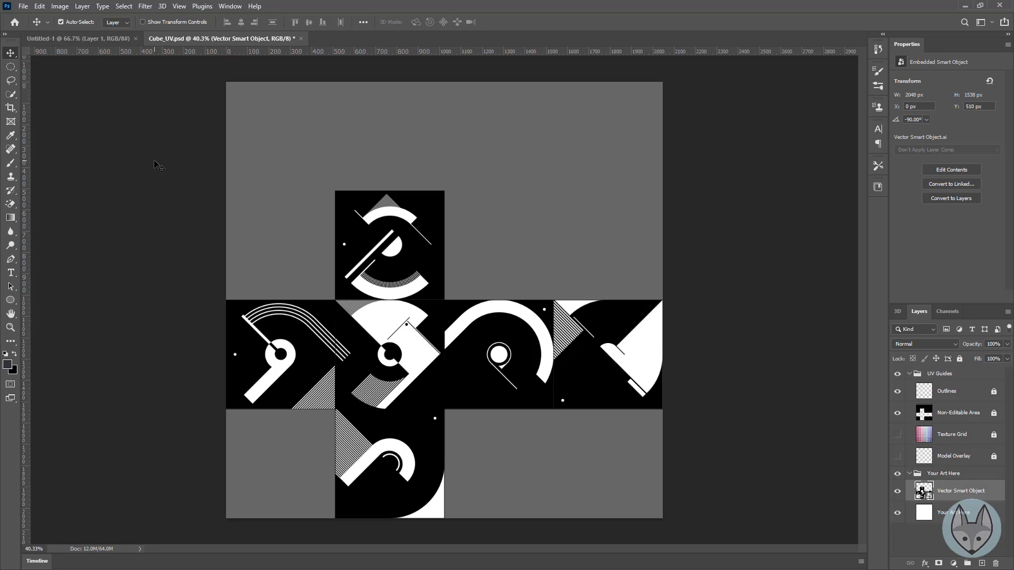
# Step: Save the document to the desktop as a PNG named Cube_Map with the smallest file size option
pyautogui.click(25, 6)
pyautogui.click(43, 133)
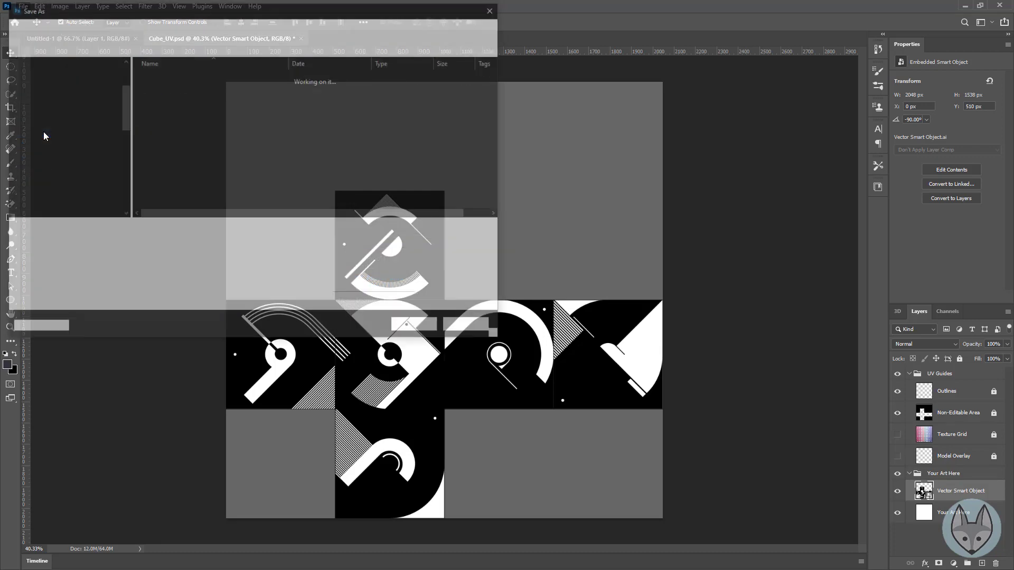
pyautogui.moveTo(185, 14); pyautogui.dragTo(419, 170)
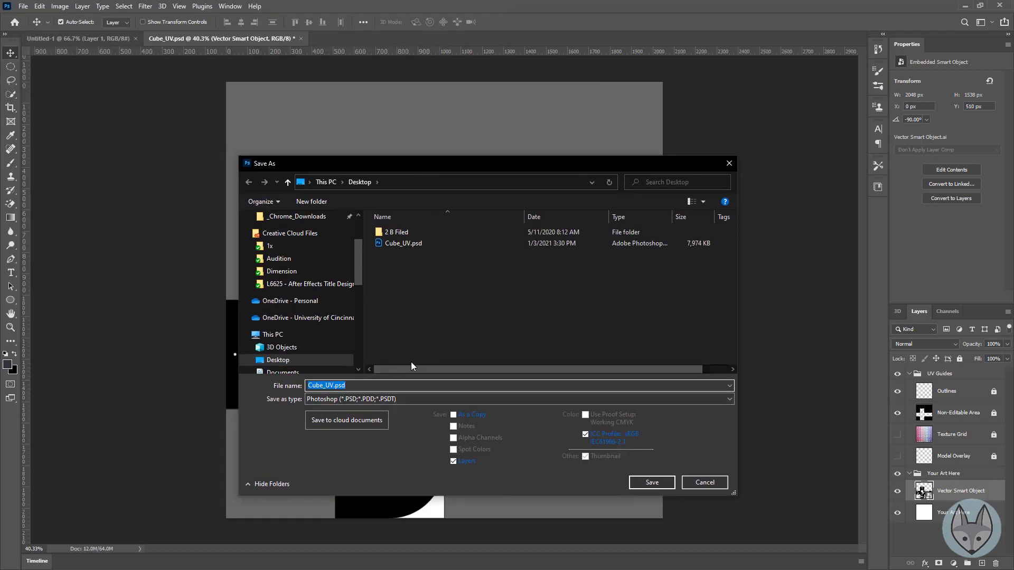
pyautogui.click(362, 400)
pyautogui.click(335, 357)
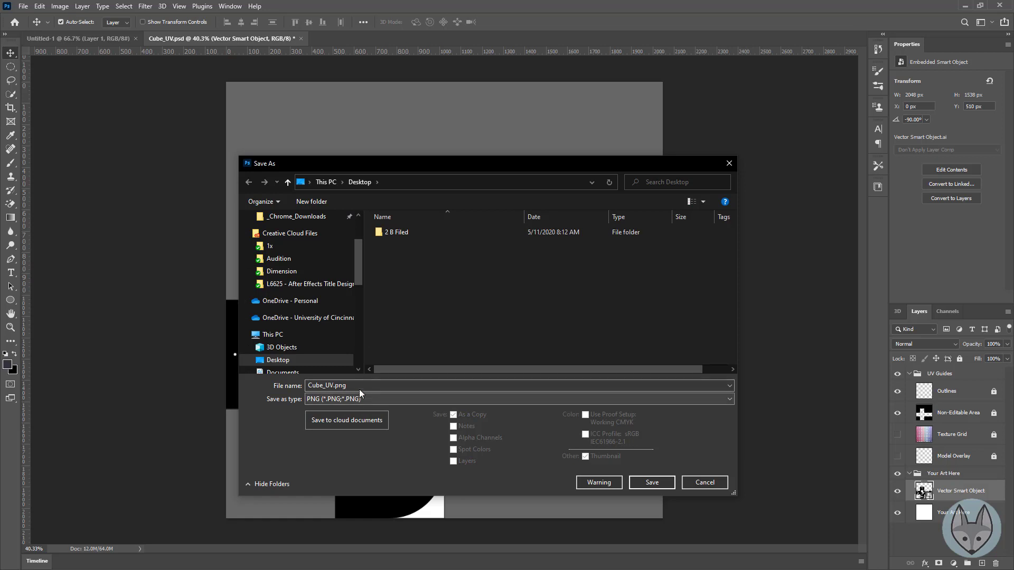
pyautogui.moveTo(357, 386); pyautogui.dragTo(284, 376)
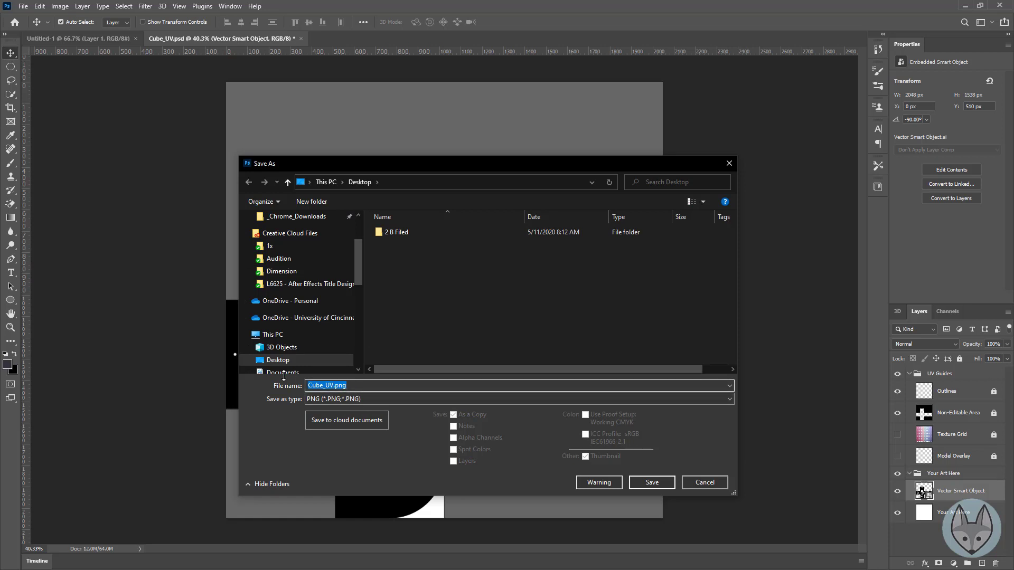
pyautogui.write('Cube')
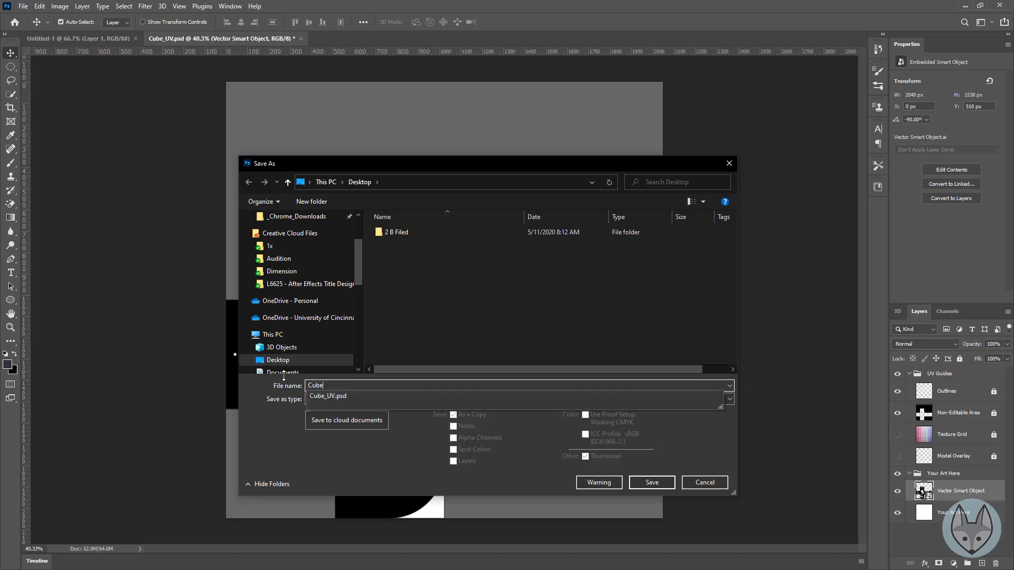
pyautogui.write('_Map')
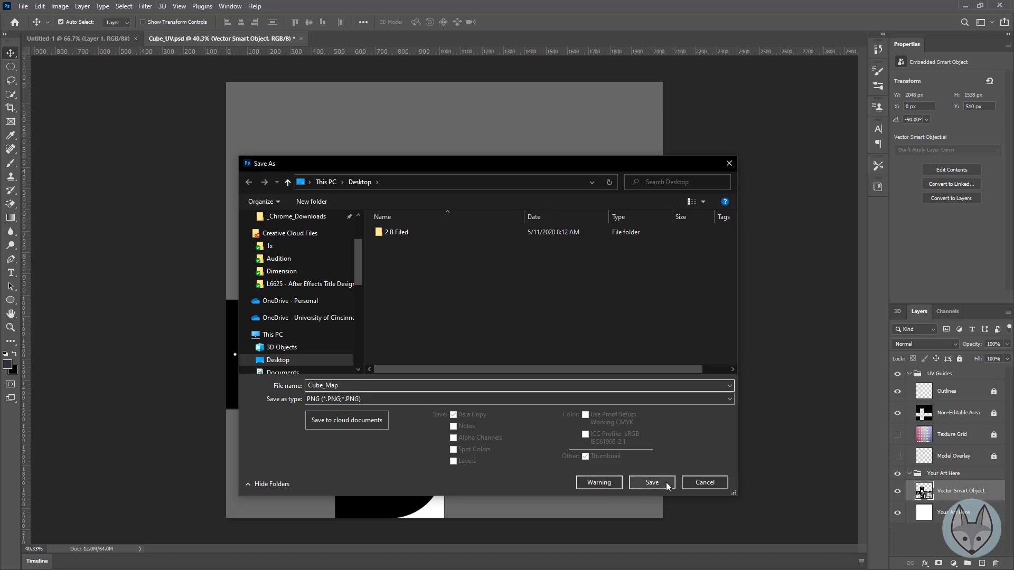
pyautogui.click(667, 482)
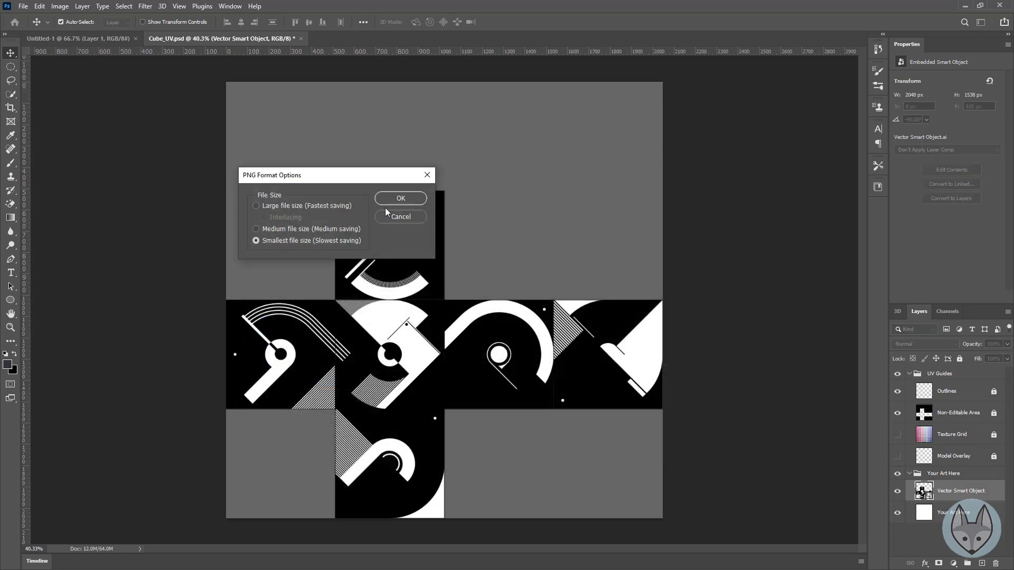
pyautogui.click(401, 201)
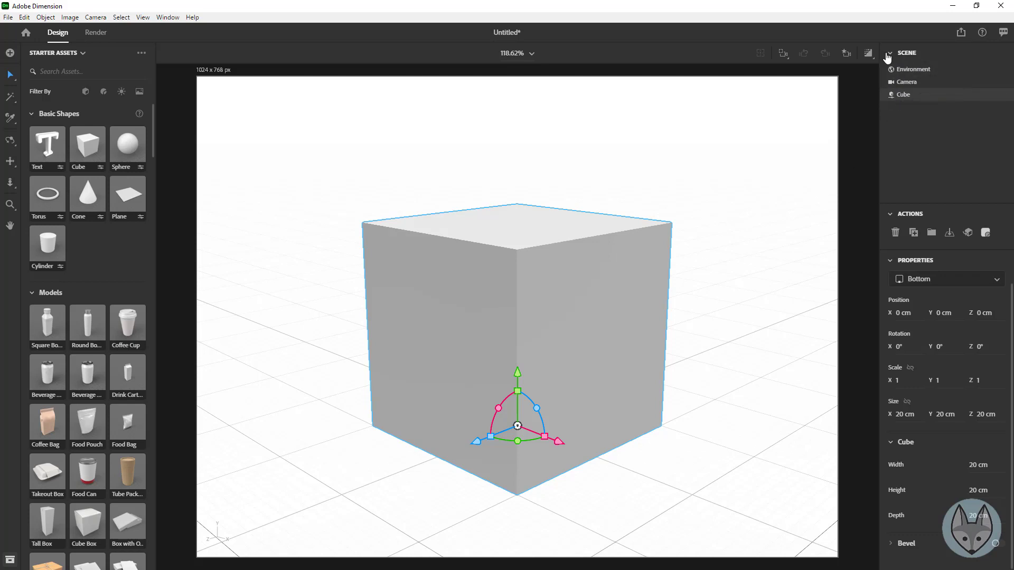
# Step: In Dimension, set the Environment's background color to mid grey, RGB 128, 128, 128
pyautogui.click(920, 71)
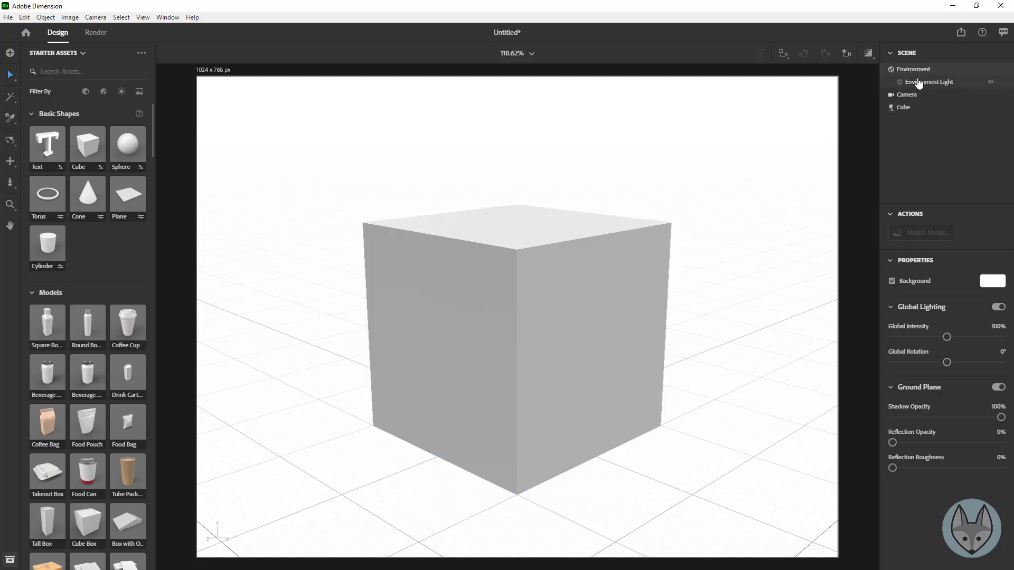
pyautogui.click(991, 284)
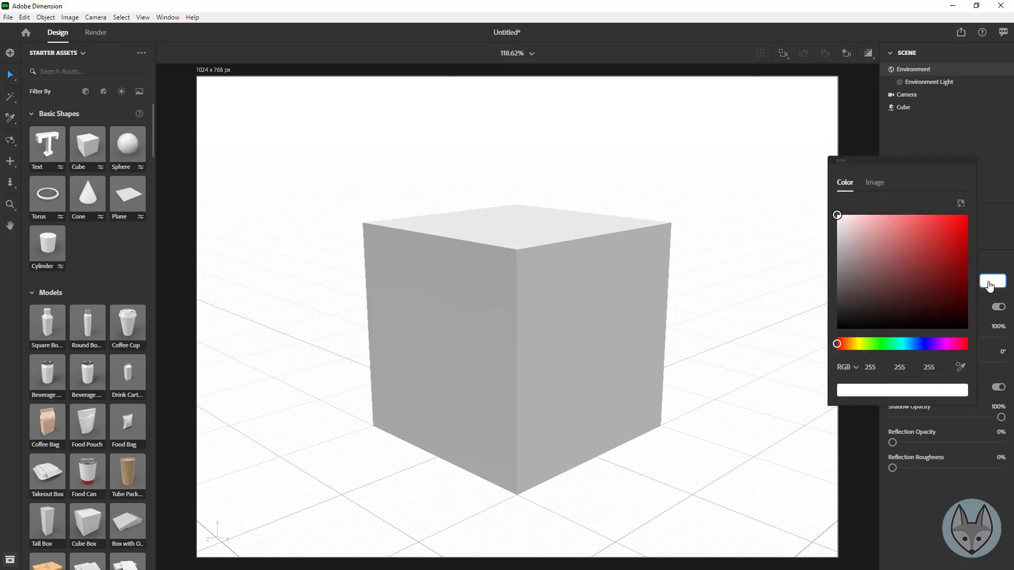
pyautogui.moveTo(844, 251)
pyautogui.mouseDown()
pyautogui.moveTo(812, 277)
pyautogui.moveTo(806, 271)
pyautogui.mouseUp()
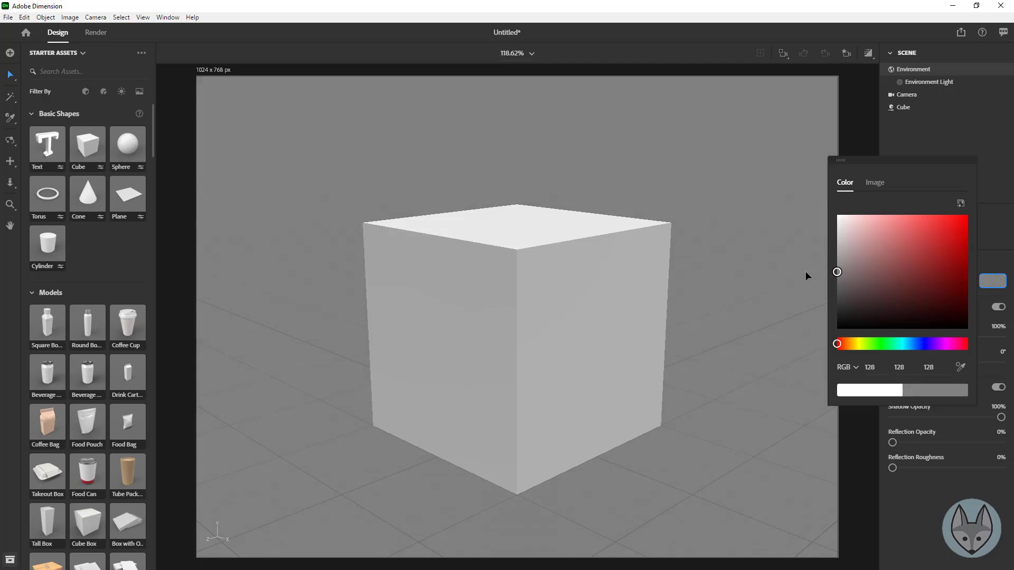
pyautogui.click(806, 271)
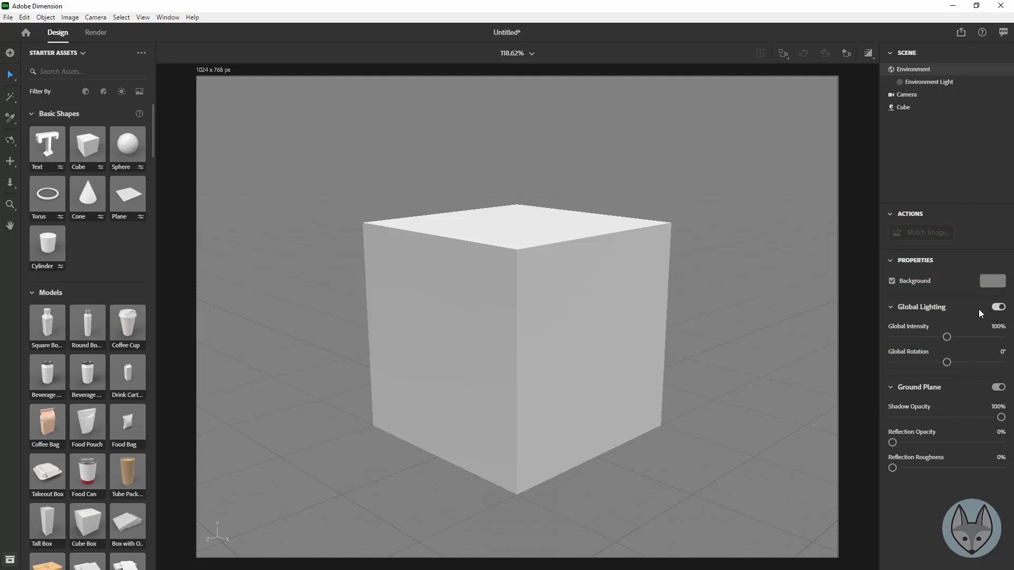
# Step: Examine the effect of Global Lighting on the cube by turning it off and back on
pyautogui.click(998, 310)
pyautogui.click(998, 309)
pyautogui.moveTo(923, 327)
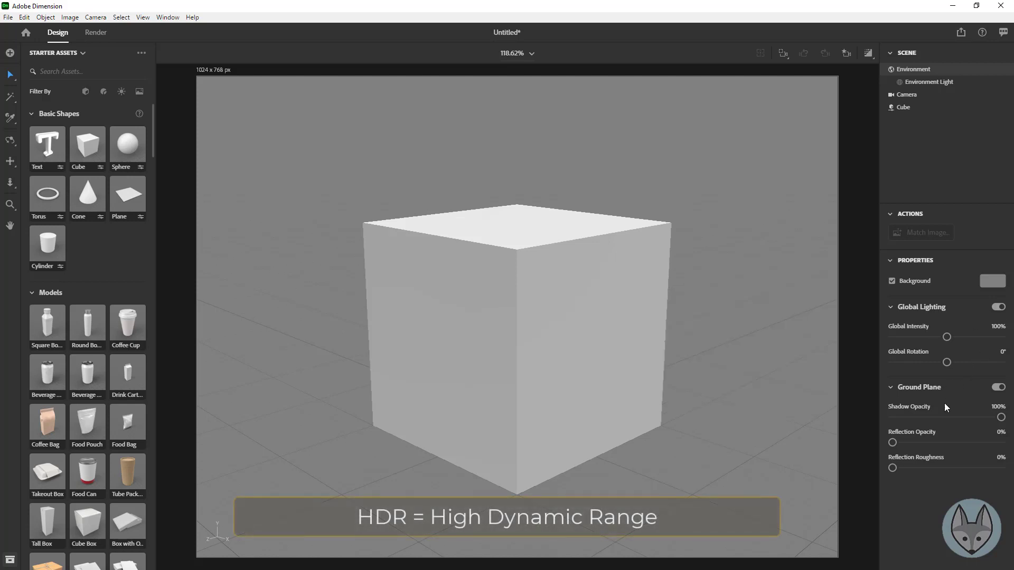
pyautogui.click(998, 308)
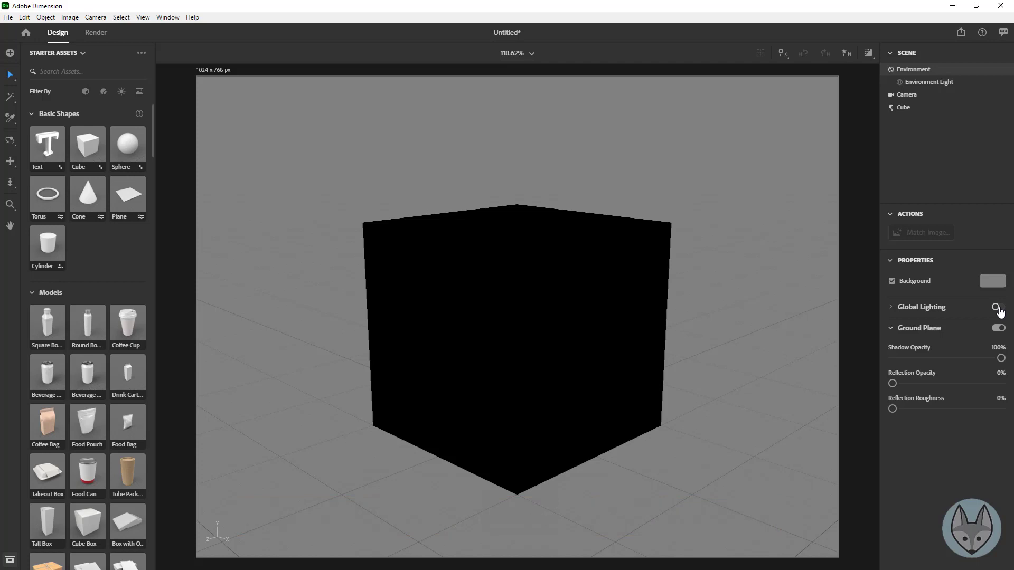
pyautogui.click(998, 308)
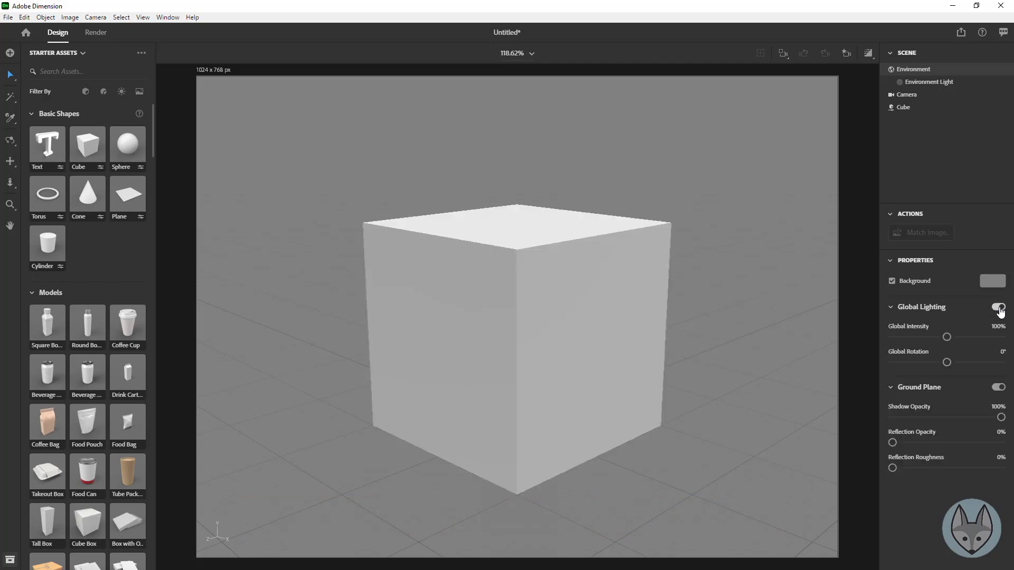
# Step: Examine the Environment Light's properties and preview the image that lights the scene
pyautogui.click(938, 86)
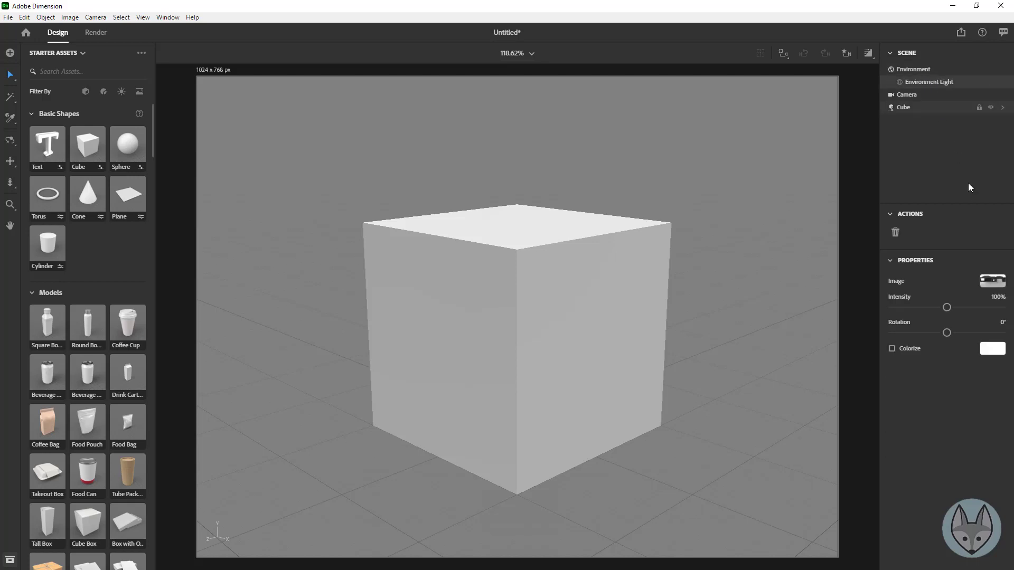
pyautogui.click(991, 284)
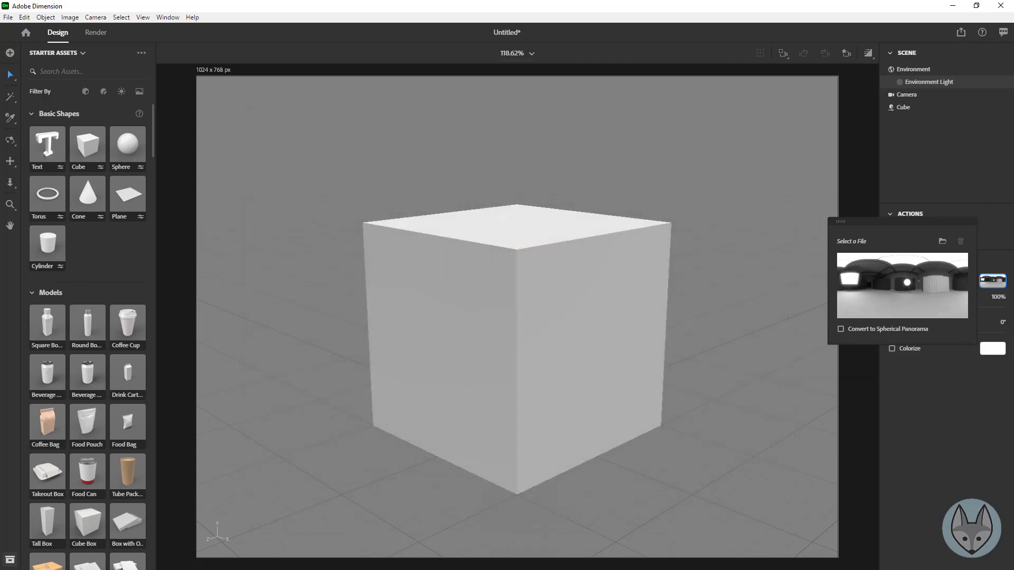
pyautogui.click(947, 387)
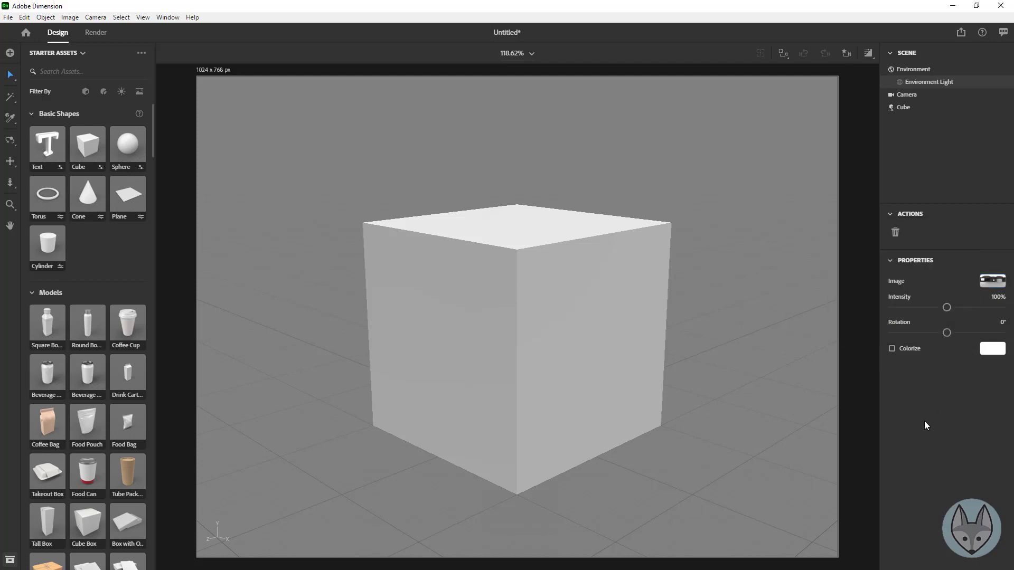
# Step: Convert the parametric Cube to a standard model
pyautogui.click(904, 108)
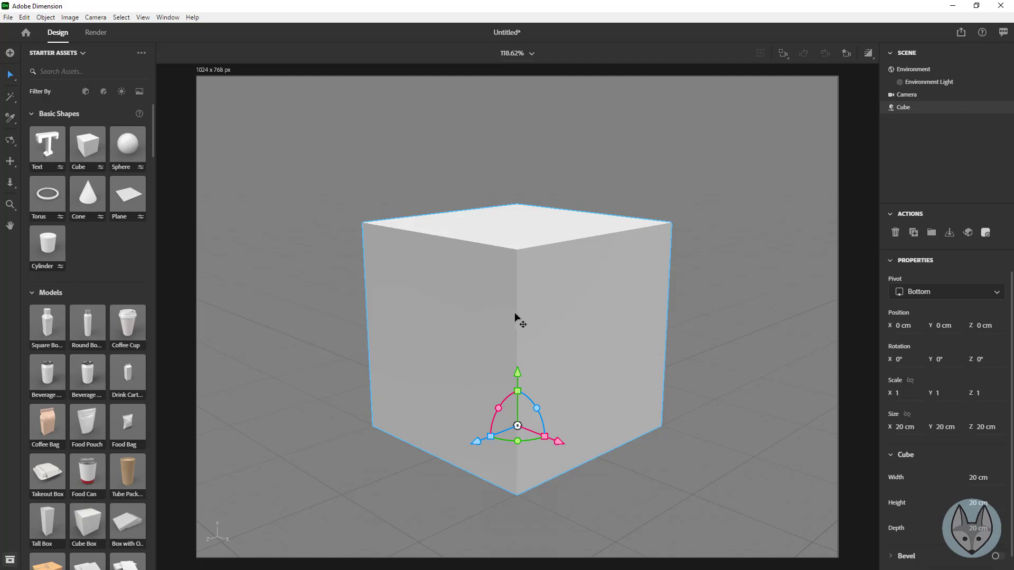
pyautogui.click(968, 233)
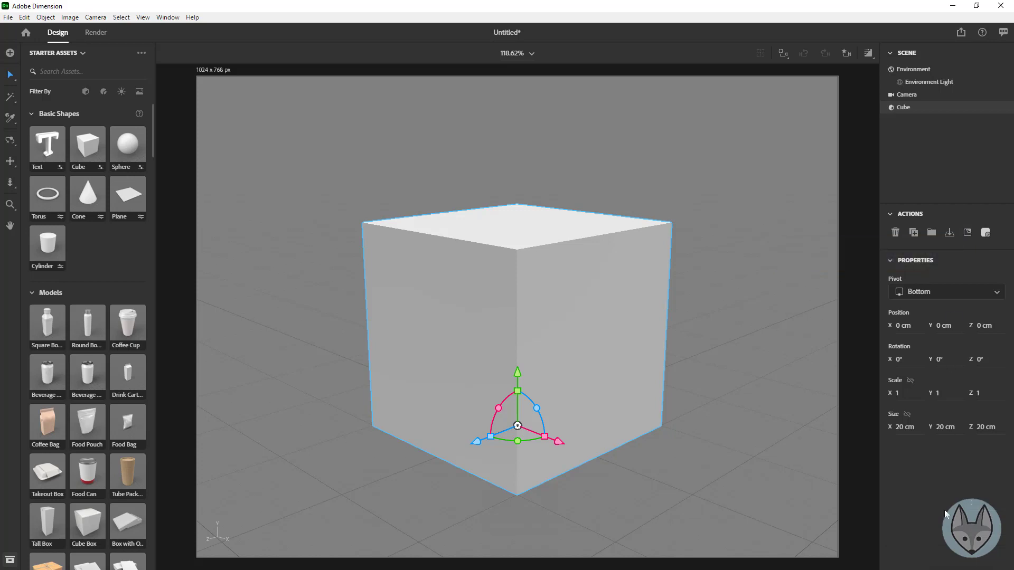
# Step: Place Cube_Map.png from the Desktop on the cube as a graphic
pyautogui.click(969, 233)
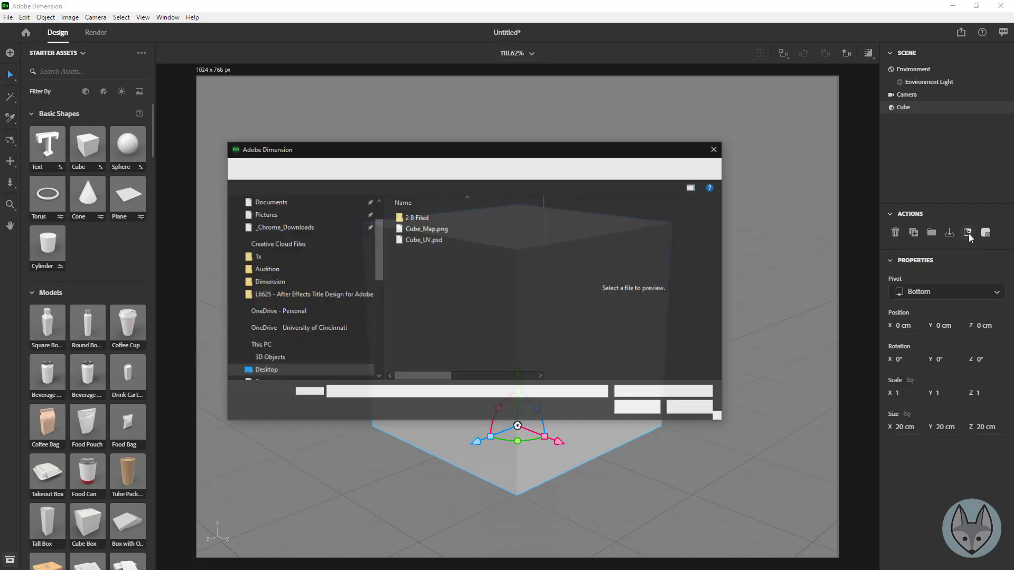
pyautogui.click(412, 232)
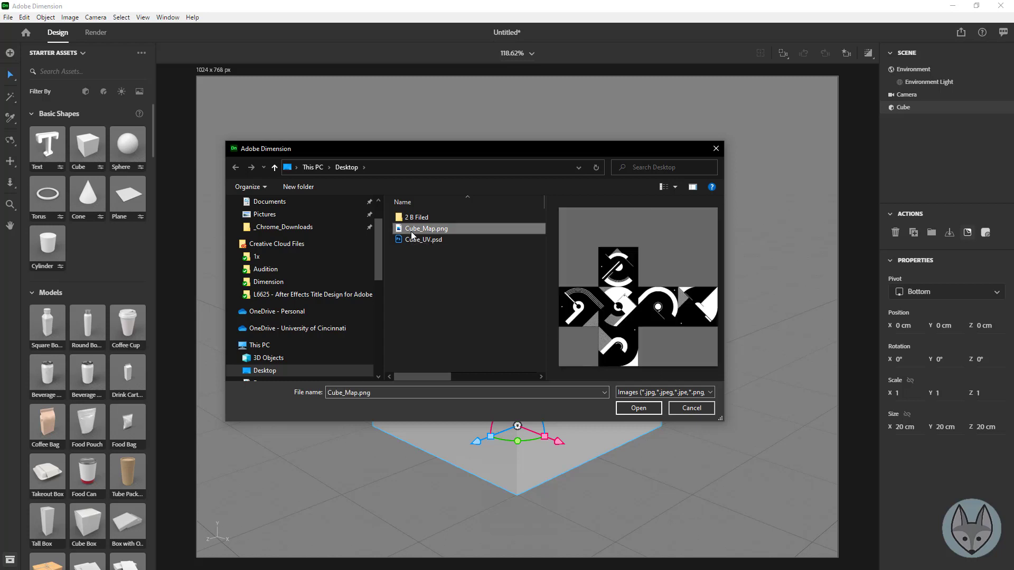
pyautogui.click(645, 410)
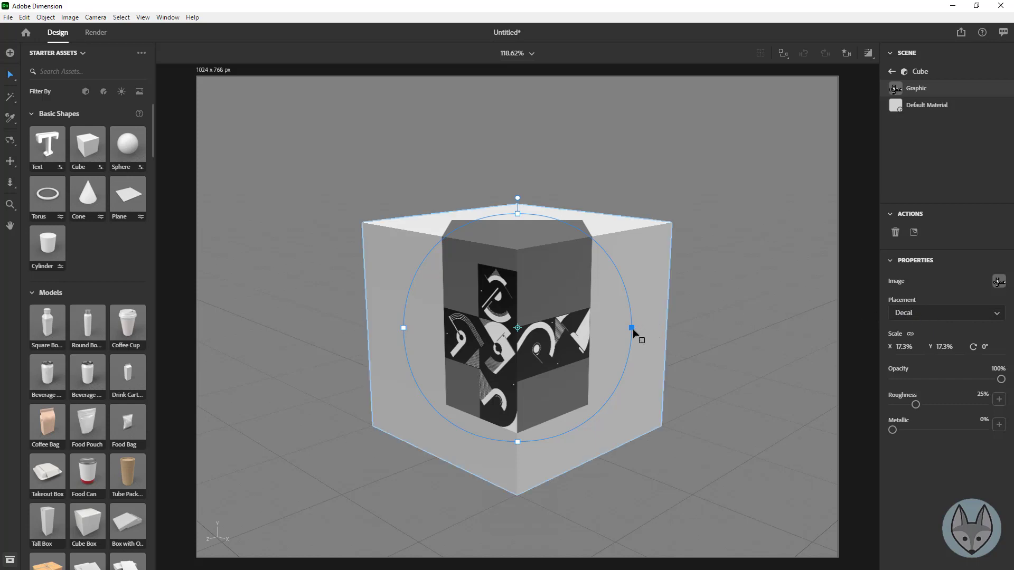
# Step: Try stretching the placed decal horizontally across the cube to an X scale of 27.8%
pyautogui.moveTo(633, 328); pyautogui.dragTo(684, 389)
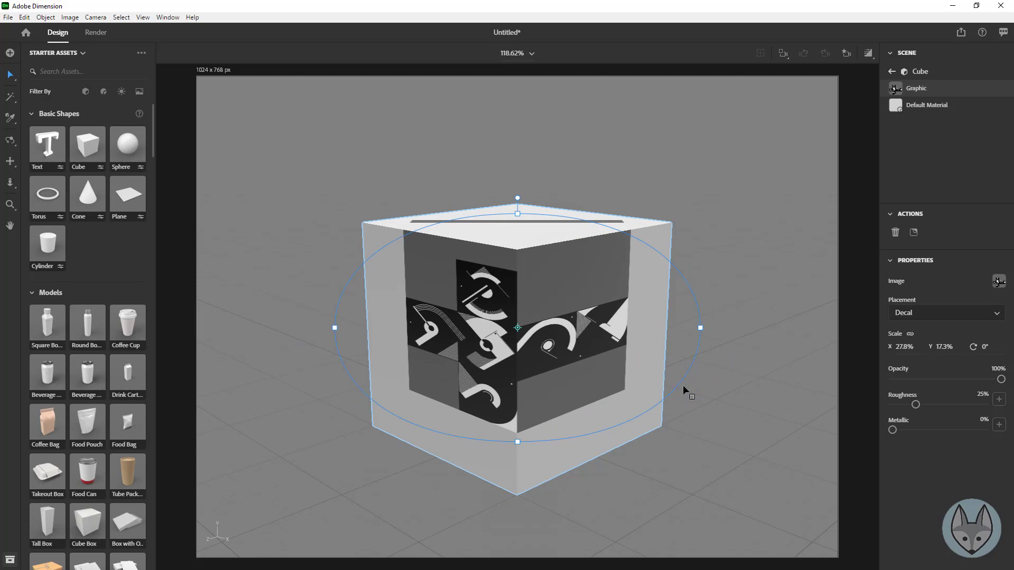
pyautogui.click(779, 288)
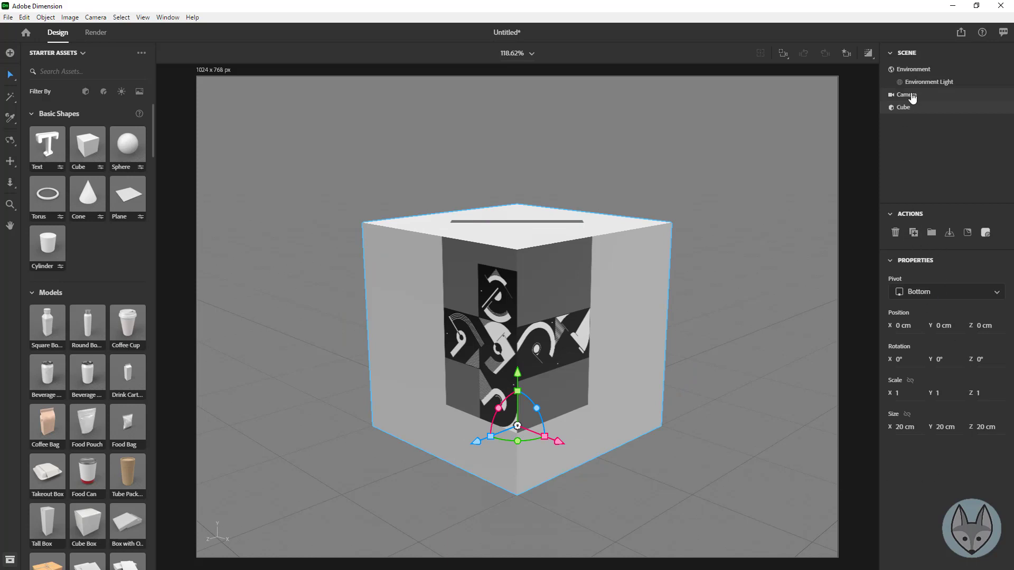
# Step: Change the placement of the Cube's graphic to Fill so the map wraps all the faces
pyautogui.click(1002, 107)
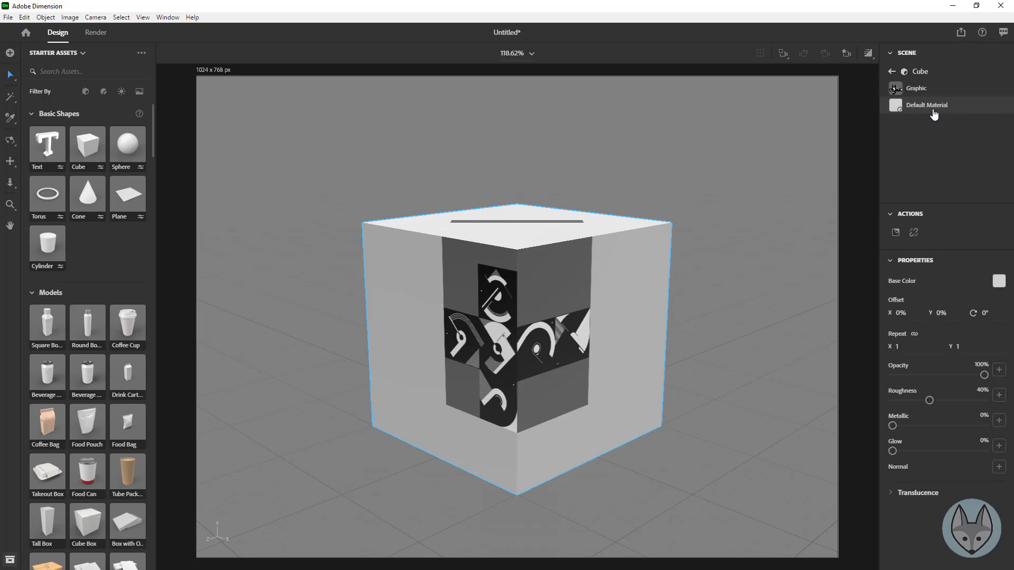
pyautogui.click(919, 90)
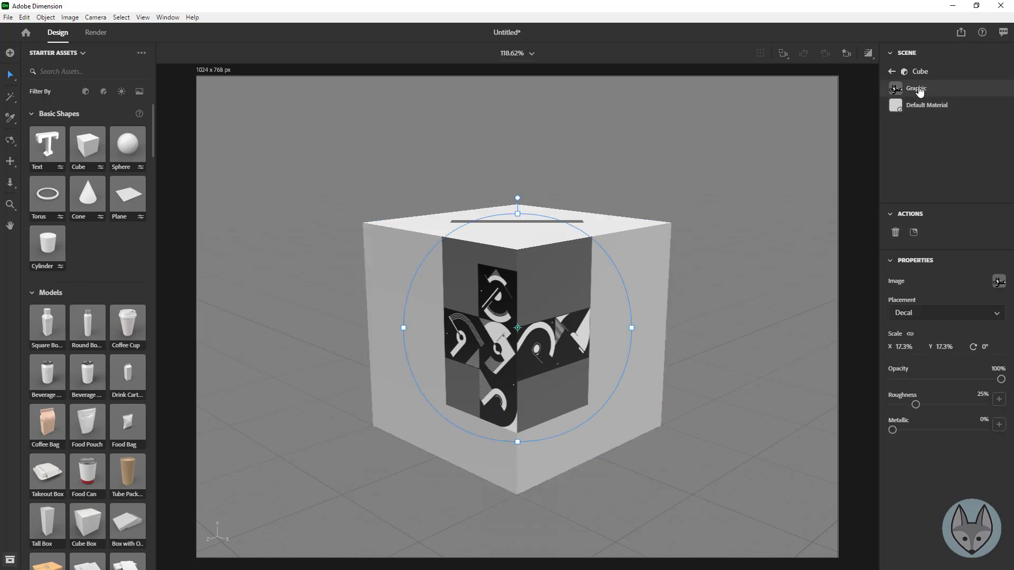
pyautogui.click(917, 316)
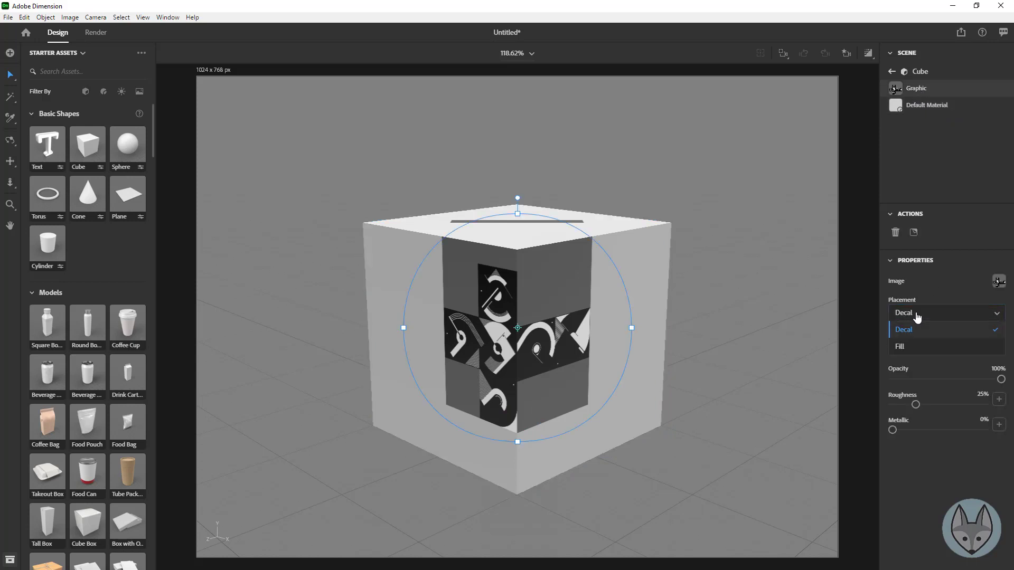
pyautogui.click(911, 353)
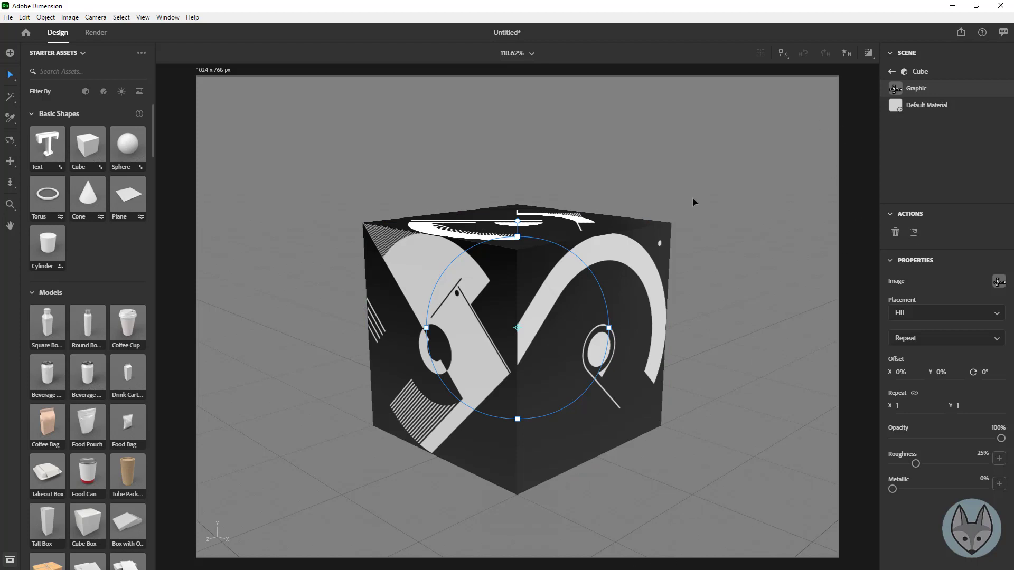
# Step: Orbit around the cube to examine the wrapped artwork and test the graphic's Roughness at 100%
pyautogui.click(11, 142)
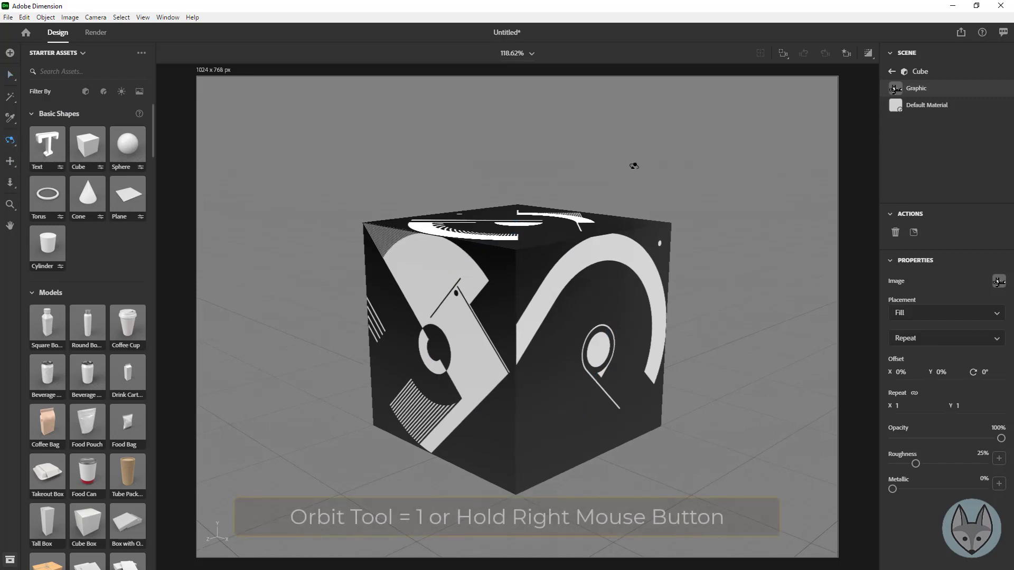
pyautogui.moveTo(631, 165); pyautogui.dragTo(710, 492)
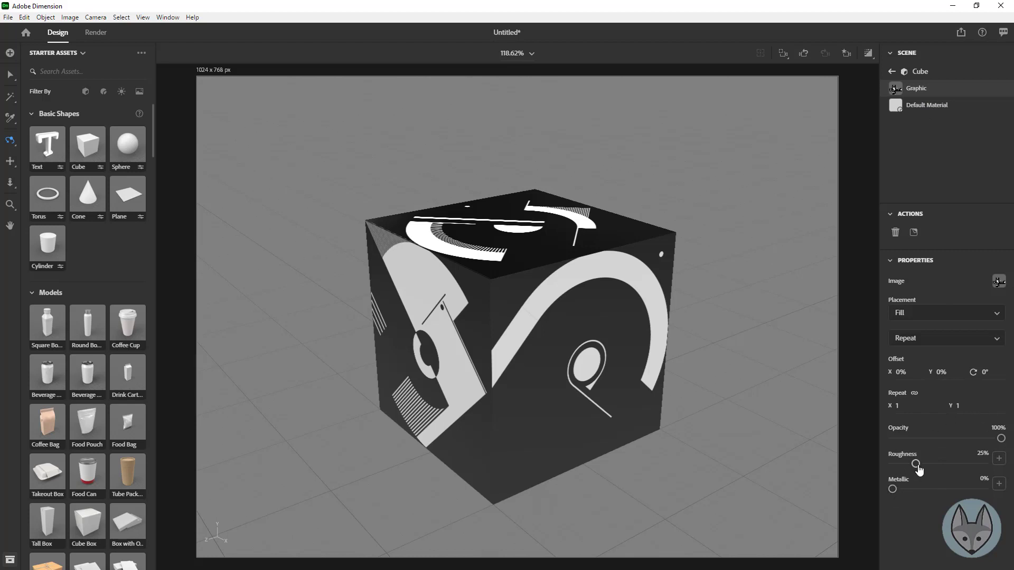
pyautogui.moveTo(917, 468); pyautogui.dragTo(1013, 472)
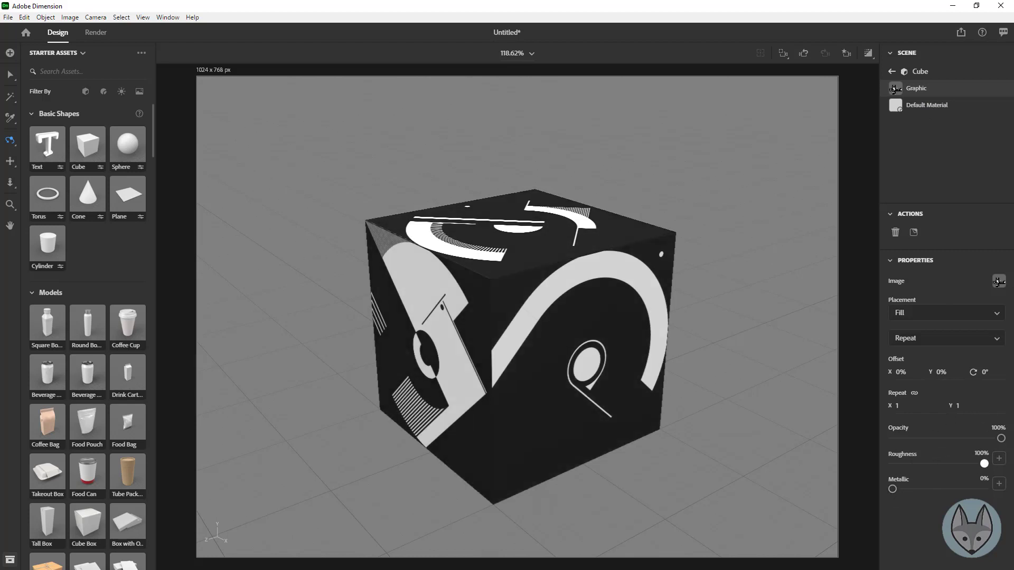
pyautogui.moveTo(739, 220); pyautogui.dragTo(754, 258)
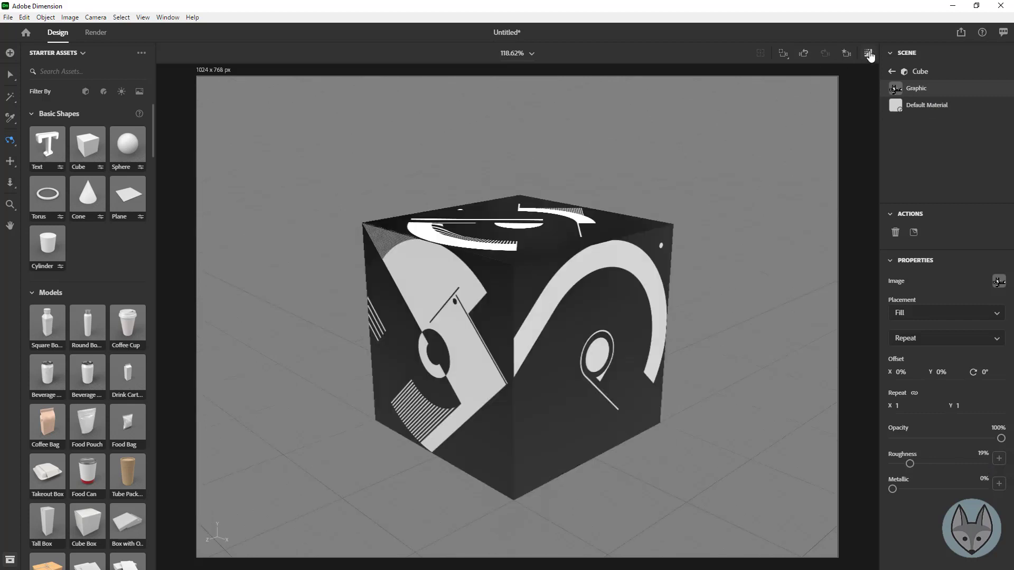
# Step: Preview the rendered cube at 1/2 resolution from a slightly higher camera angle, and turn the render preview off
pyautogui.click(868, 53)
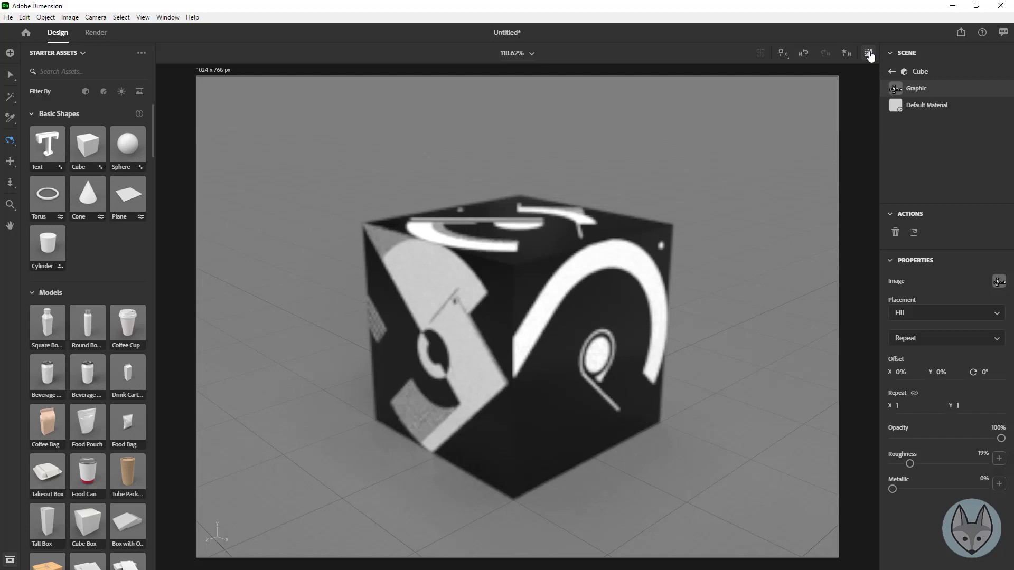
pyautogui.click(868, 54)
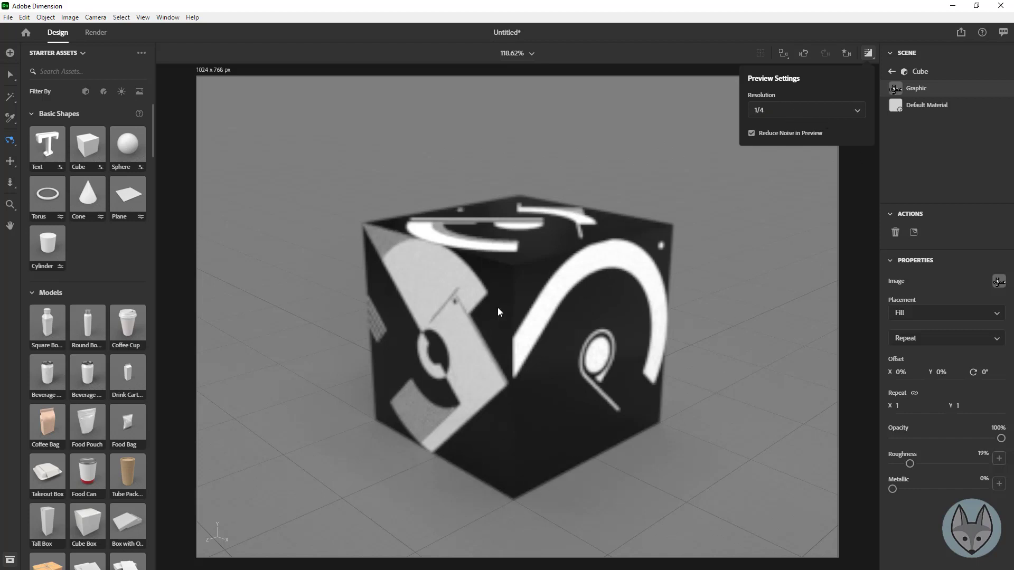
pyautogui.click(858, 111)
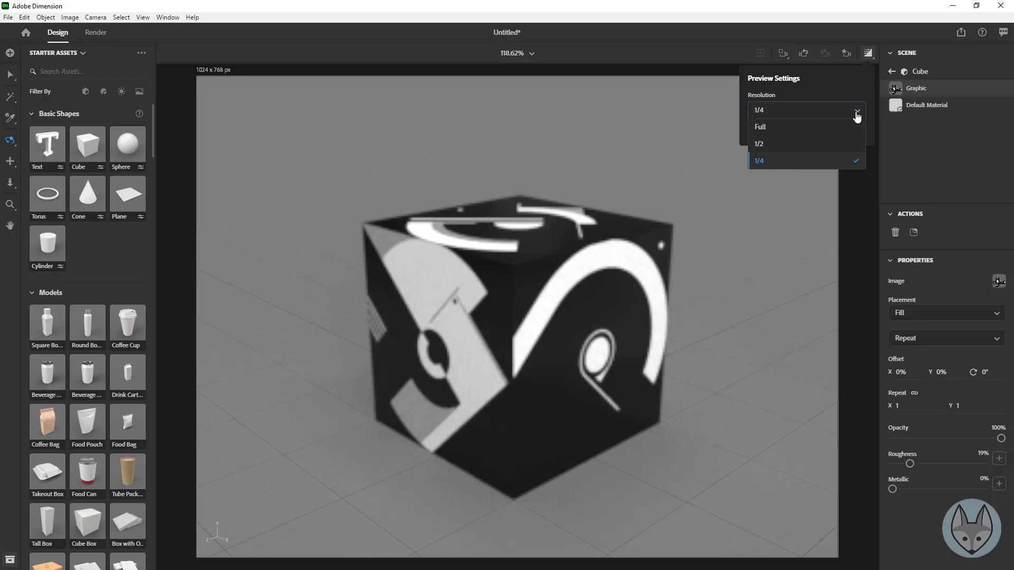
pyautogui.click(829, 150)
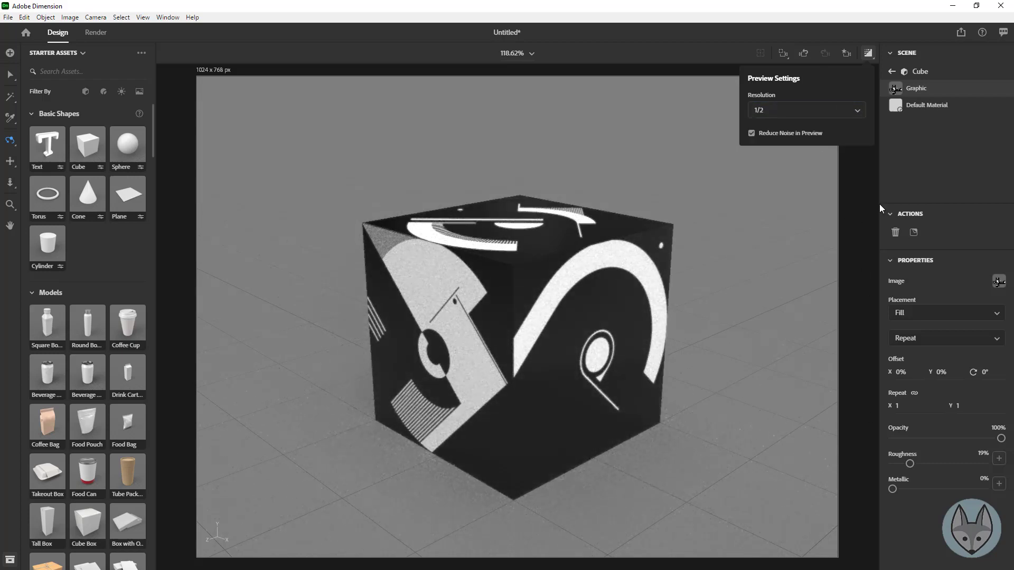
pyautogui.click(869, 53)
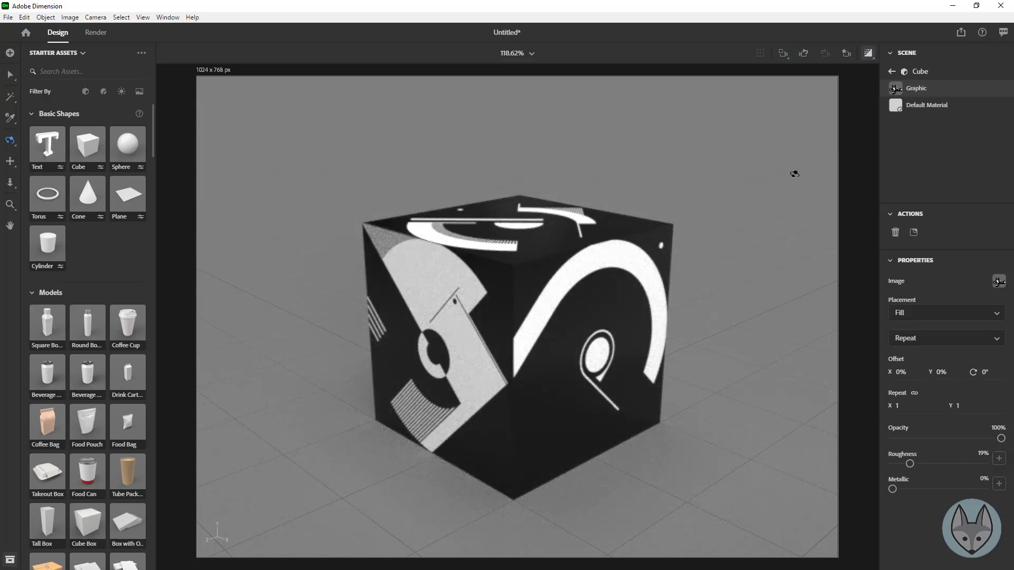
pyautogui.moveTo(792, 172); pyautogui.dragTo(778, 208)
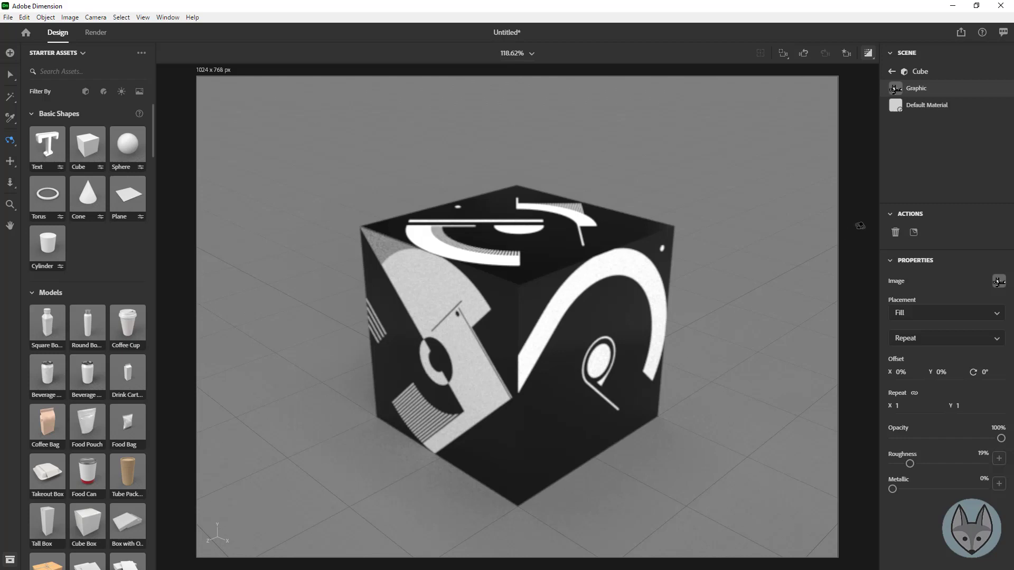
pyautogui.click(868, 52)
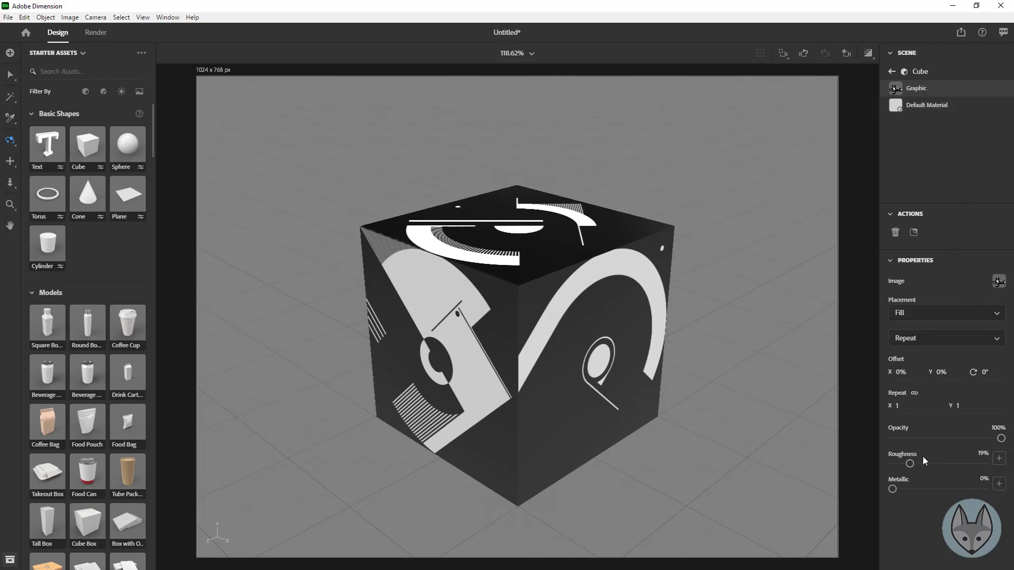
# Step: Set the graphic's Roughness to 100%, and give the cube's Default Material a Glow of 57% and a Roughness of 100%
pyautogui.moveTo(910, 465); pyautogui.dragTo(986, 464)
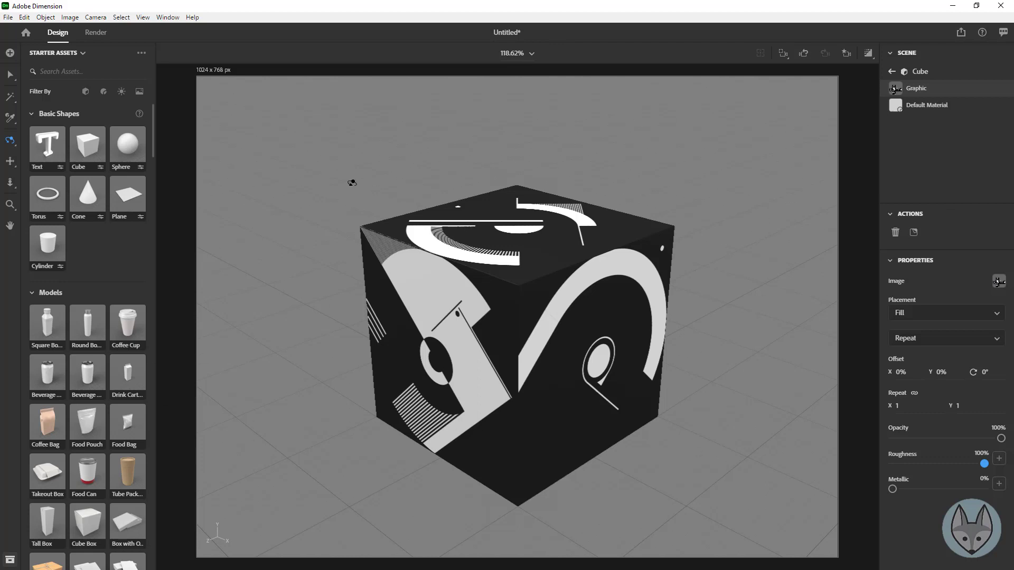
pyautogui.click(916, 107)
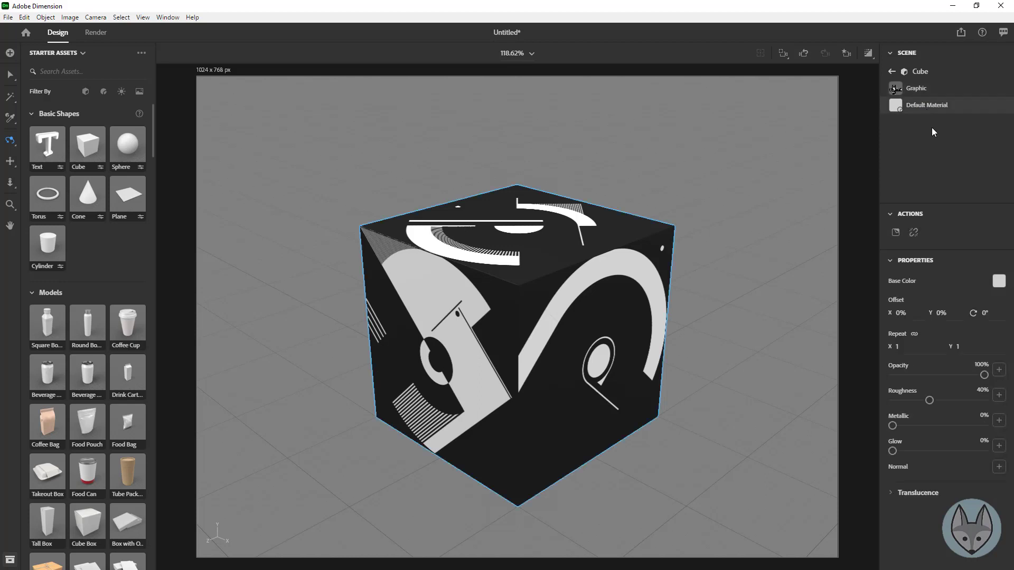
pyautogui.click(892, 451)
pyautogui.moveTo(892, 455); pyautogui.dragTo(945, 471)
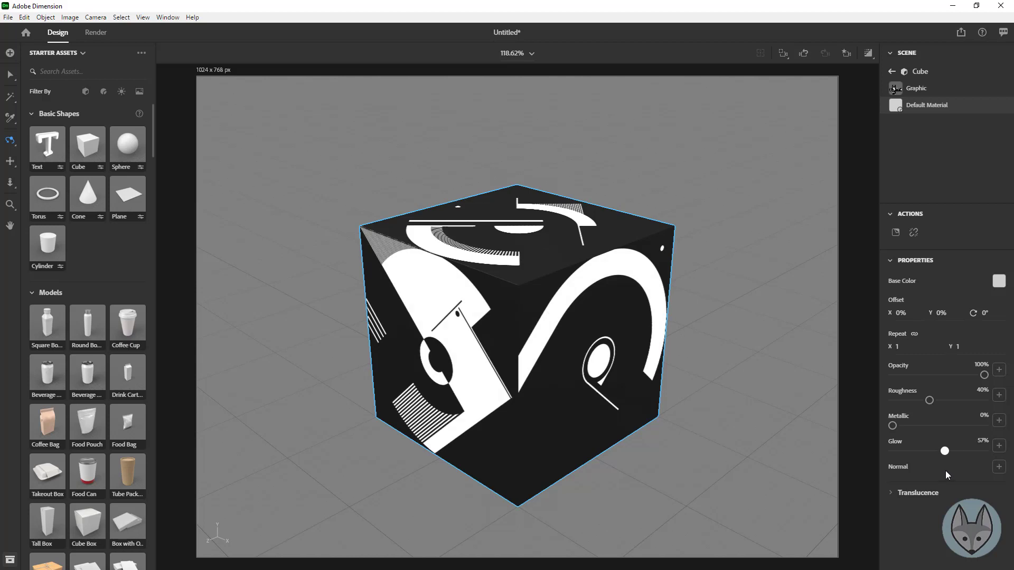
pyautogui.moveTo(929, 402); pyautogui.dragTo(901, 400)
pyautogui.moveTo(1011, 407); pyautogui.dragTo(984, 399)
# Step: Render the scene locally at Low (Fast) quality as a 16-bit PSD named Test_render, saved to the Desktop
pyautogui.click(96, 34)
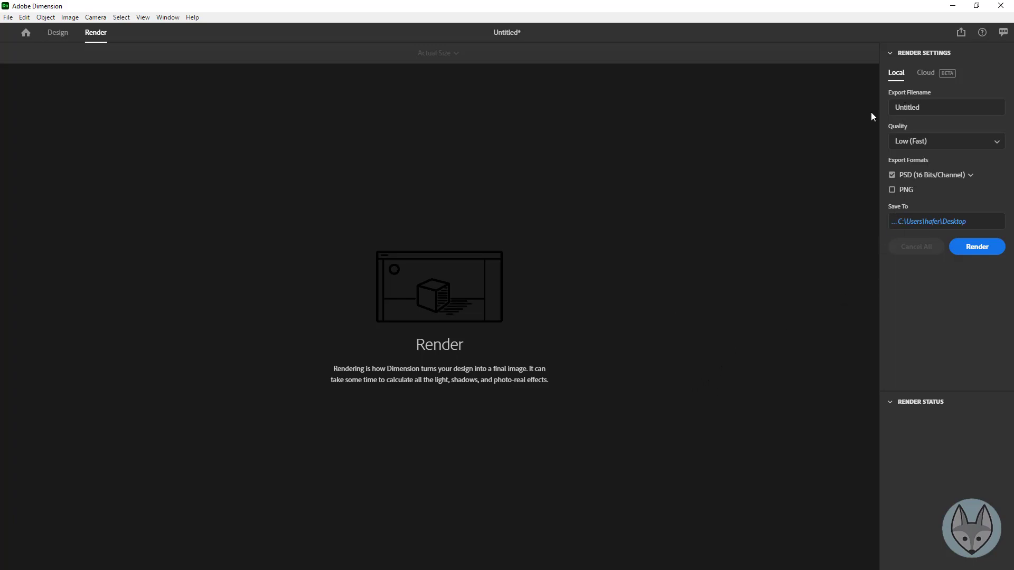
pyautogui.click(927, 108)
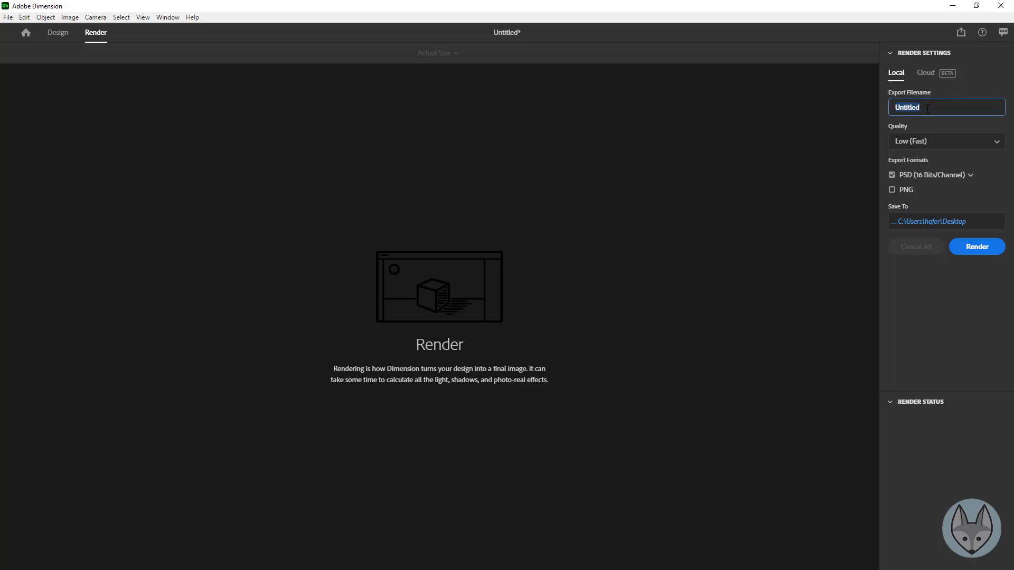
pyautogui.write('Test')
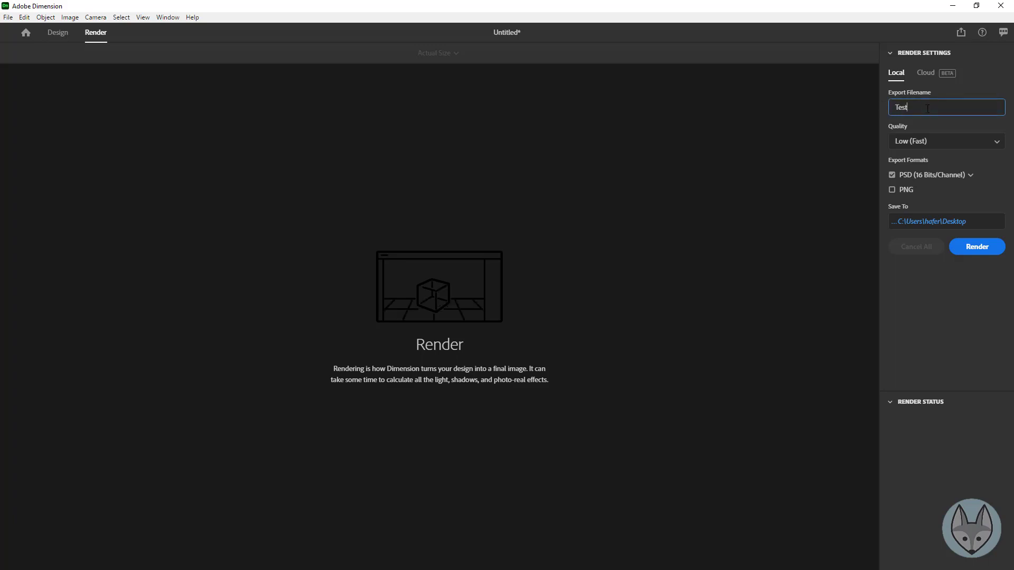
pyautogui.write('_render')
pyautogui.click(894, 75)
pyautogui.click(976, 246)
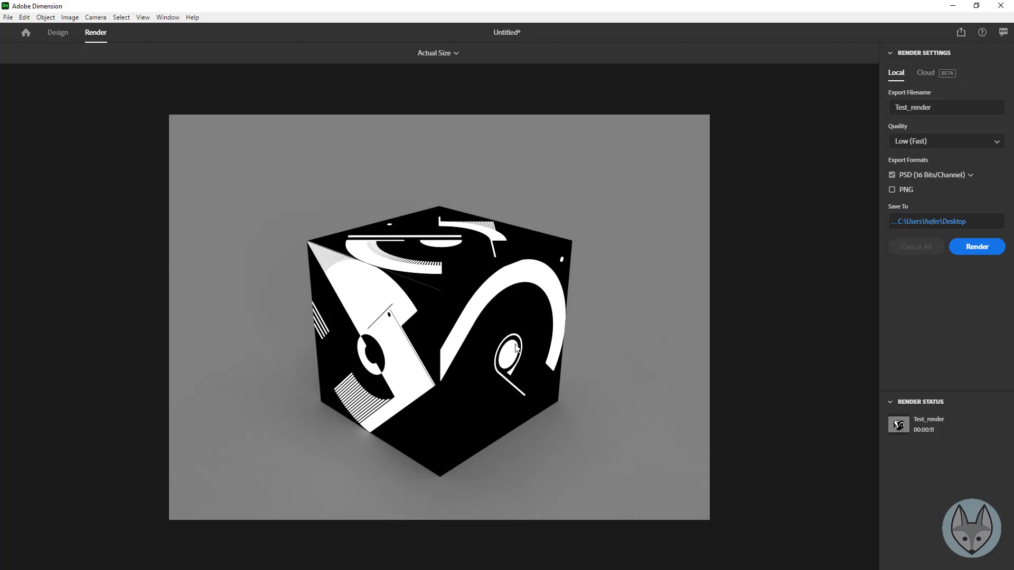
# Step: Preview the rendered file Test_render.psd on the desktop, and close the preview
pyautogui.click(953, 6)
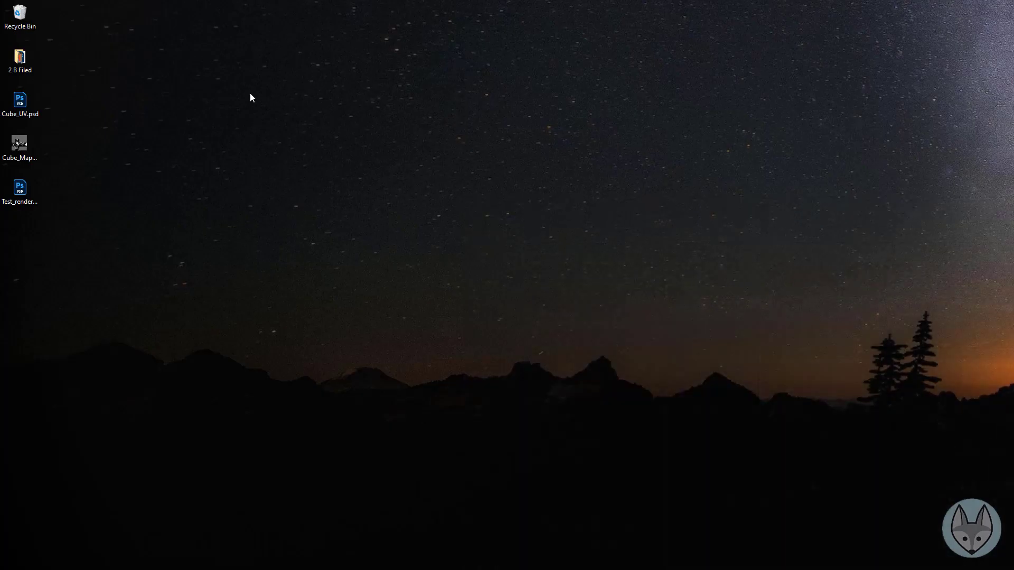
pyautogui.click(22, 194)
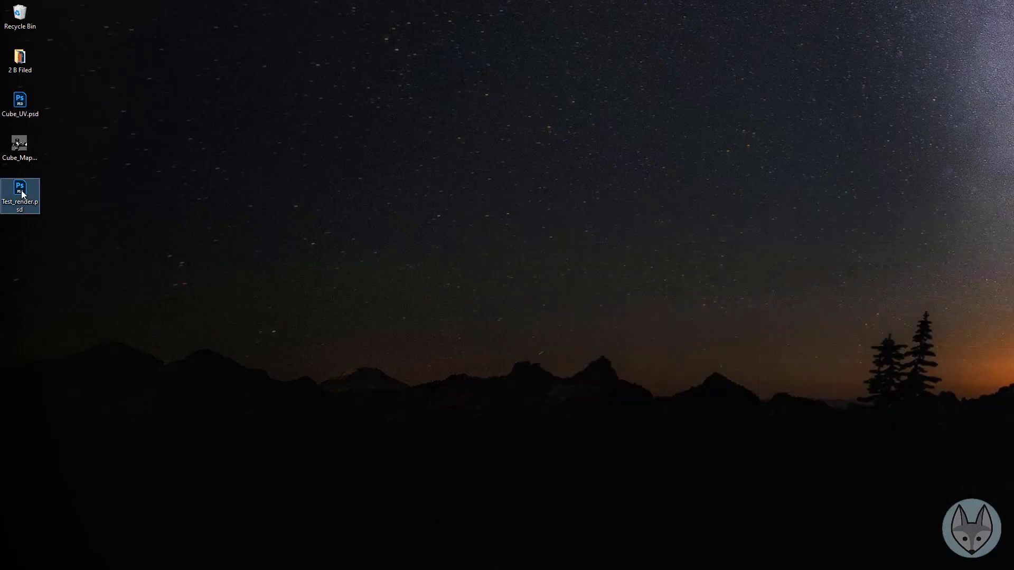
pyautogui.press('space')
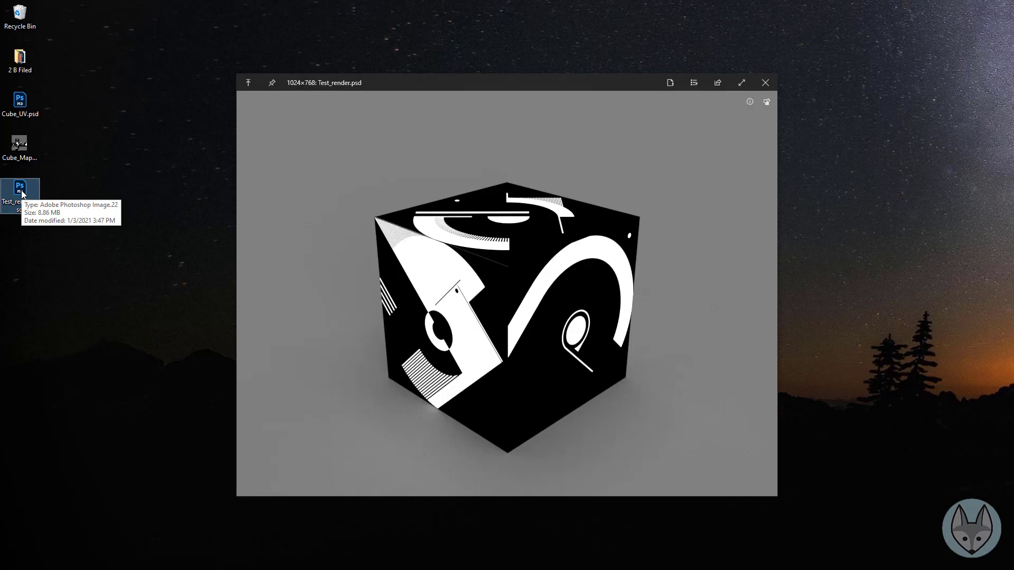
pyautogui.press('space')
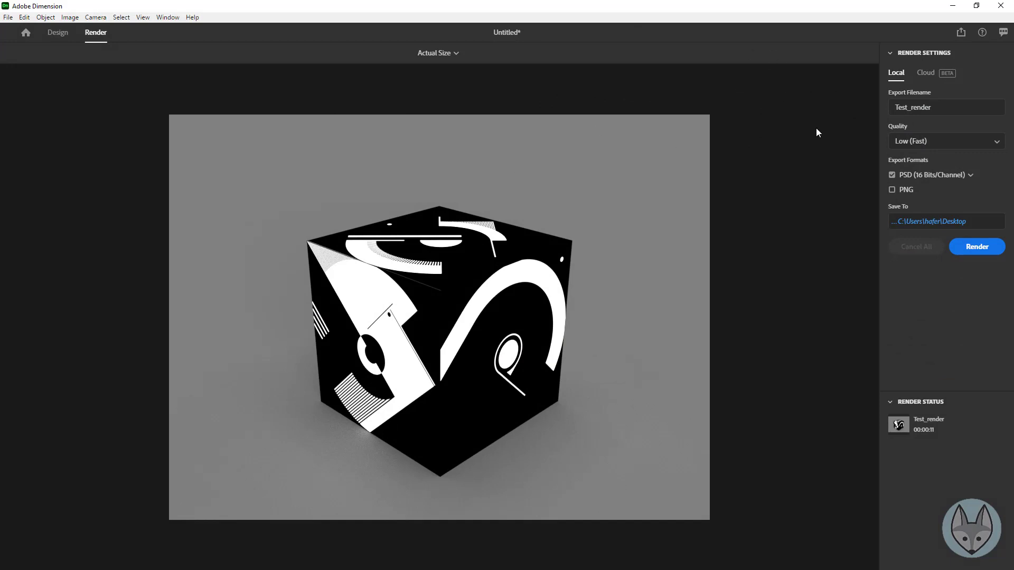
# Step: Return to the design view in Dimension and turn off the Environment's Ground Plane
pyautogui.click(60, 35)
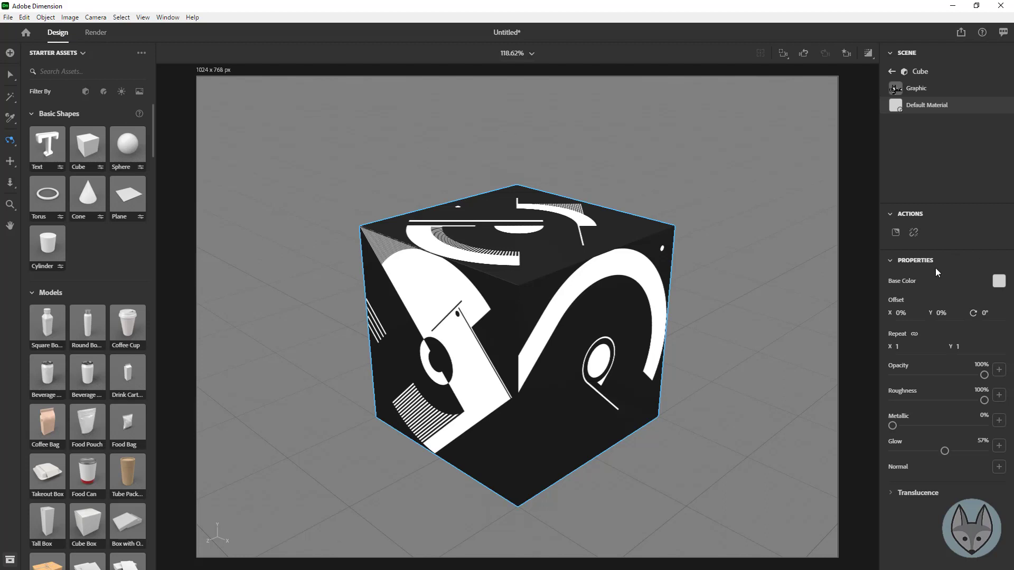
pyautogui.click(892, 73)
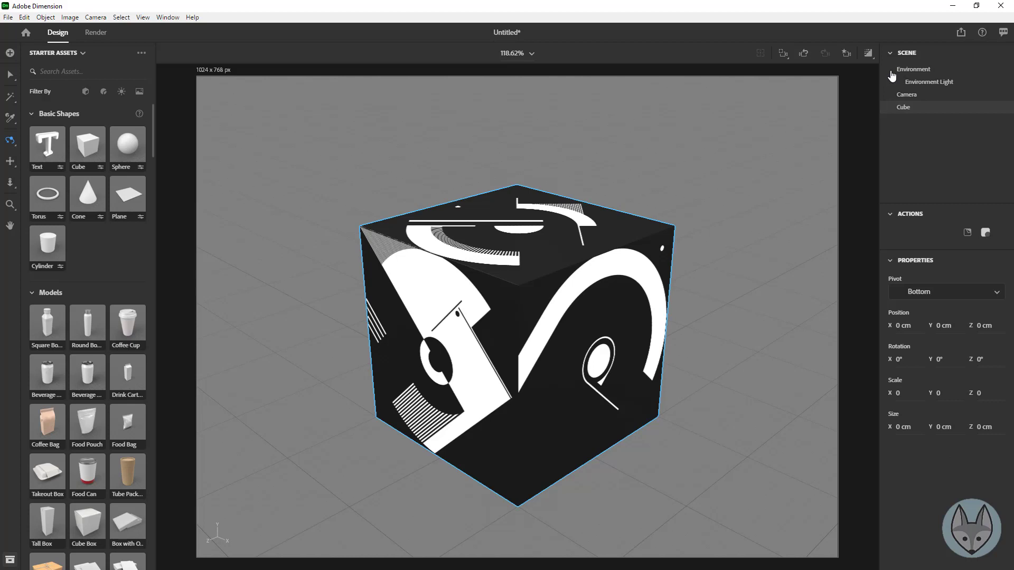
pyautogui.click(927, 71)
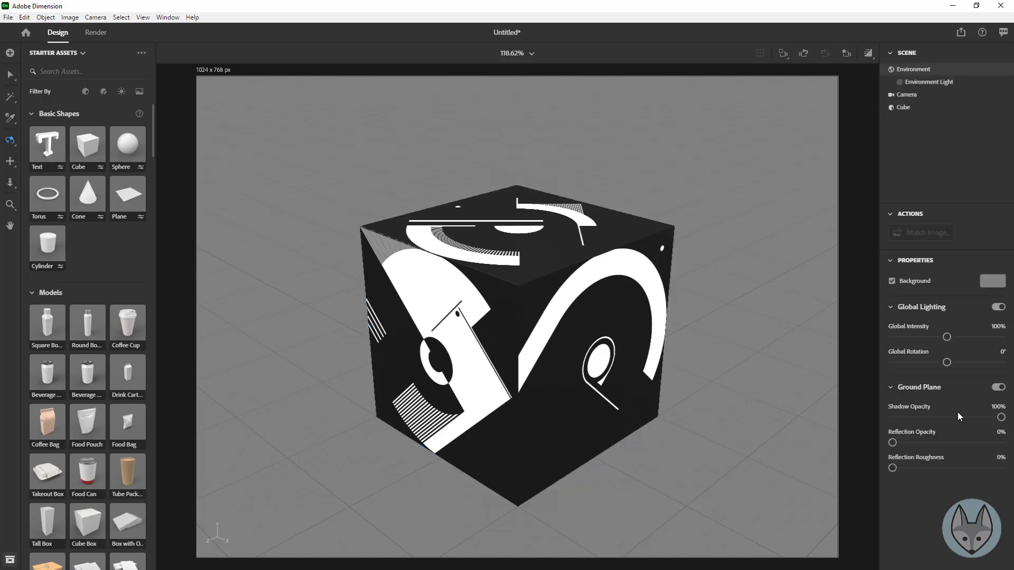
pyautogui.click(996, 387)
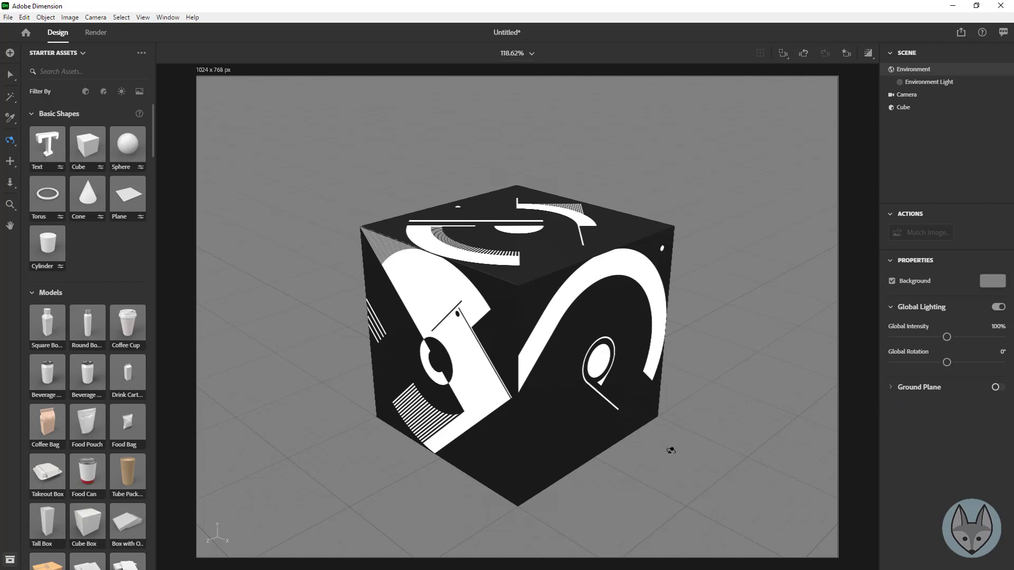
# Step: Publish the 3D scene under the name Textured Cube and create a public link for it
pyautogui.click(961, 34)
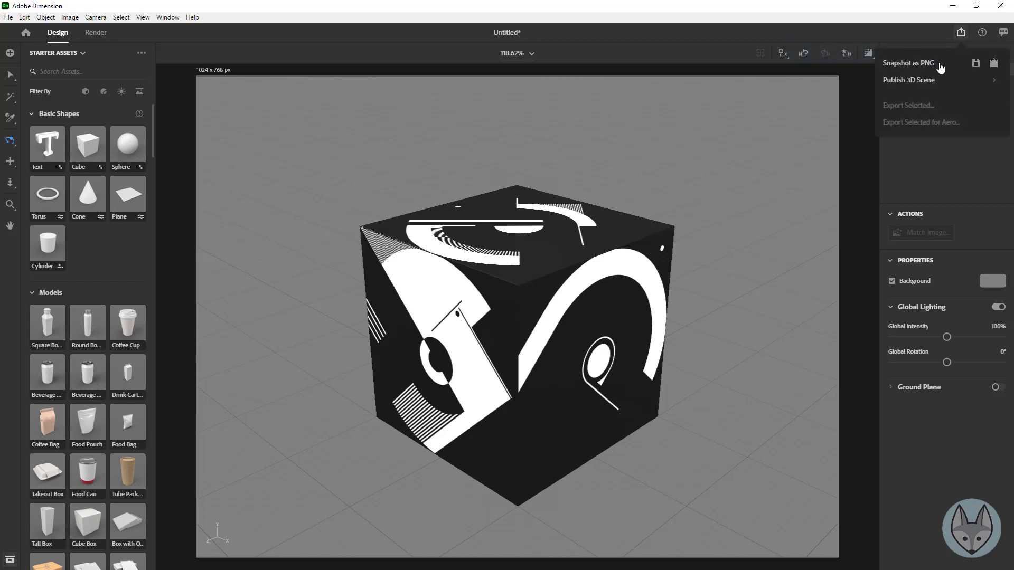
pyautogui.click(911, 81)
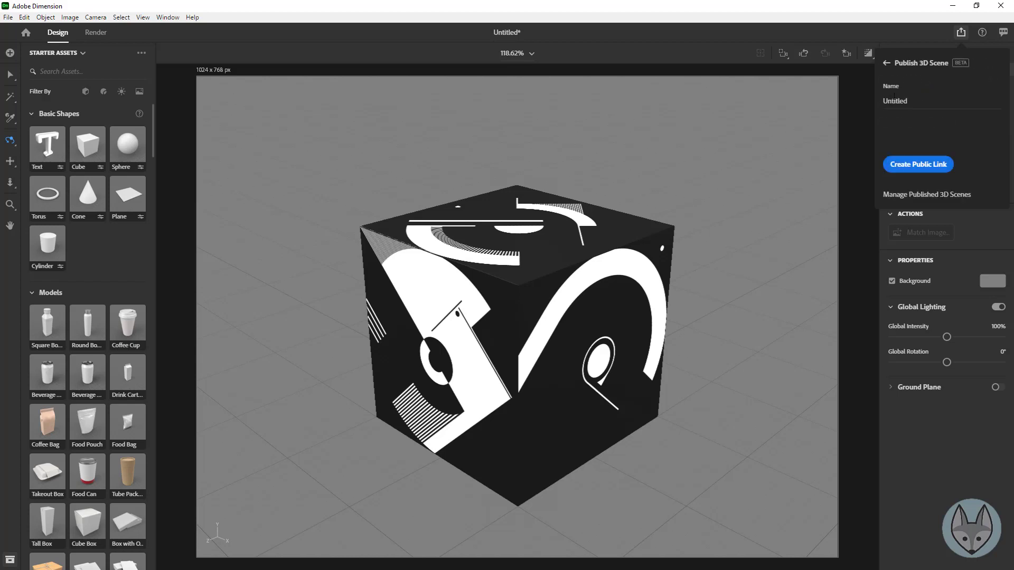
pyautogui.doubleClick(913, 104)
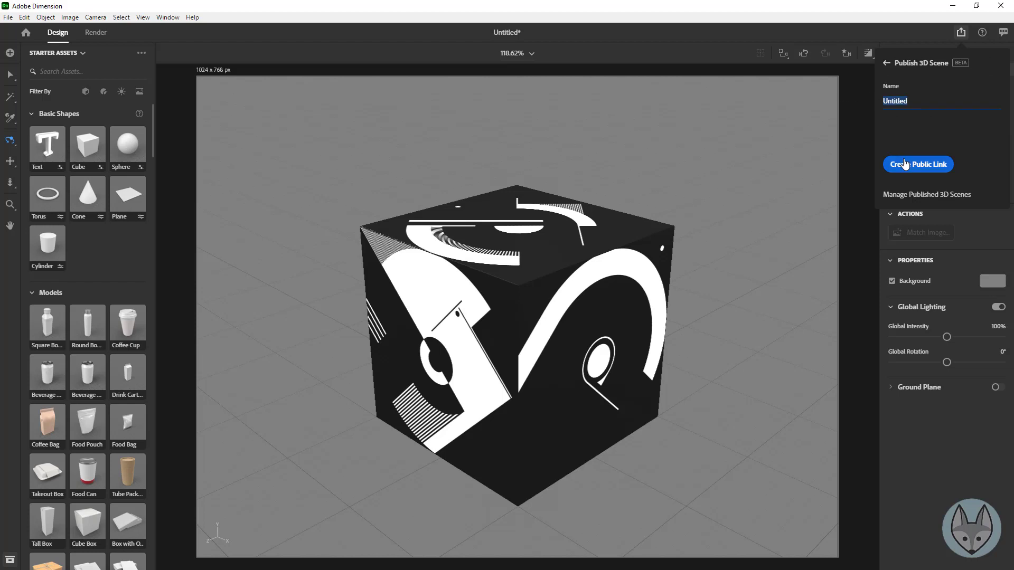
pyautogui.write('Textured Cube')
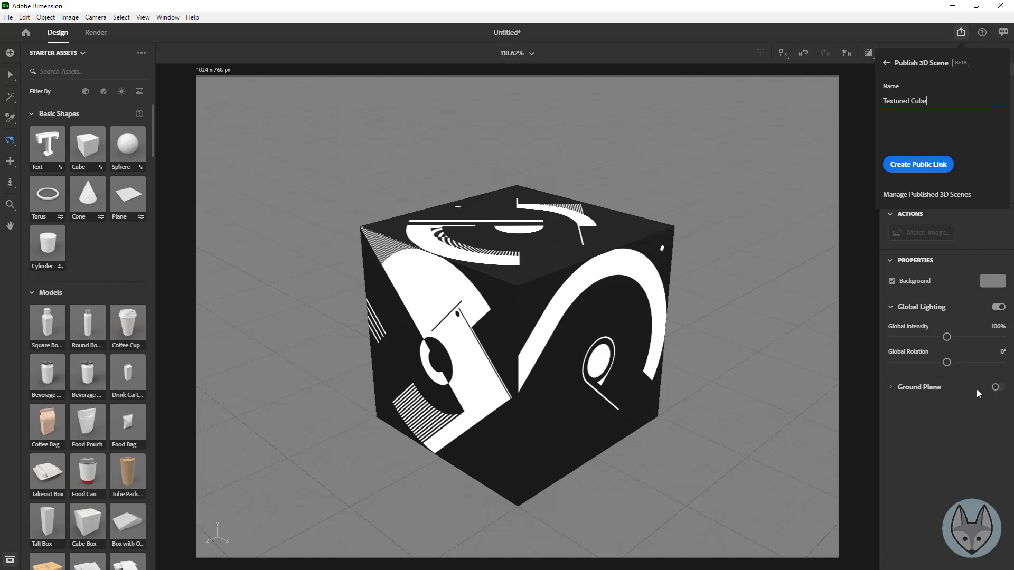
pyautogui.click(916, 167)
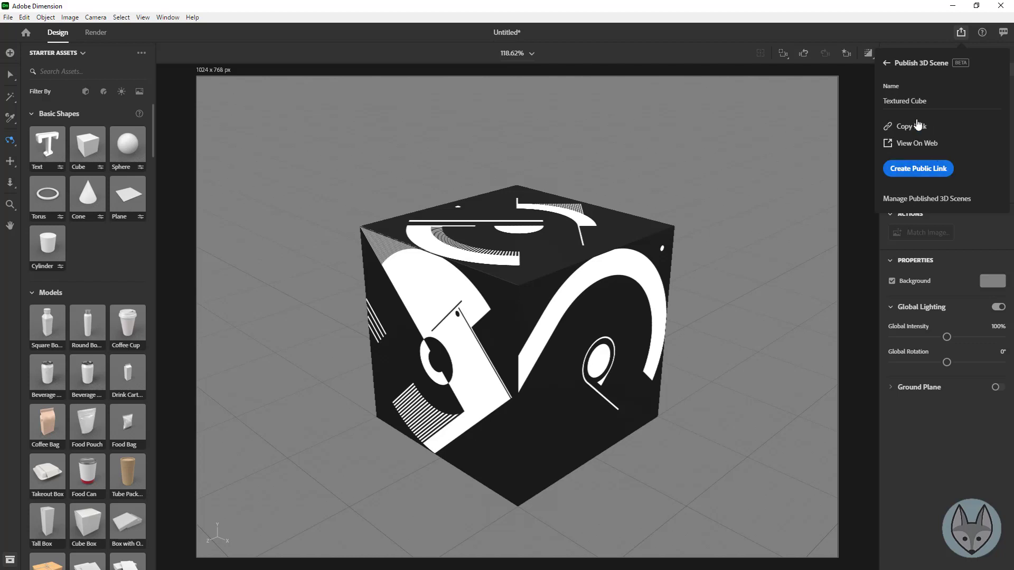
# Step: View the published scene on the web and inspect the textured cube from different angles and distances
pyautogui.click(903, 145)
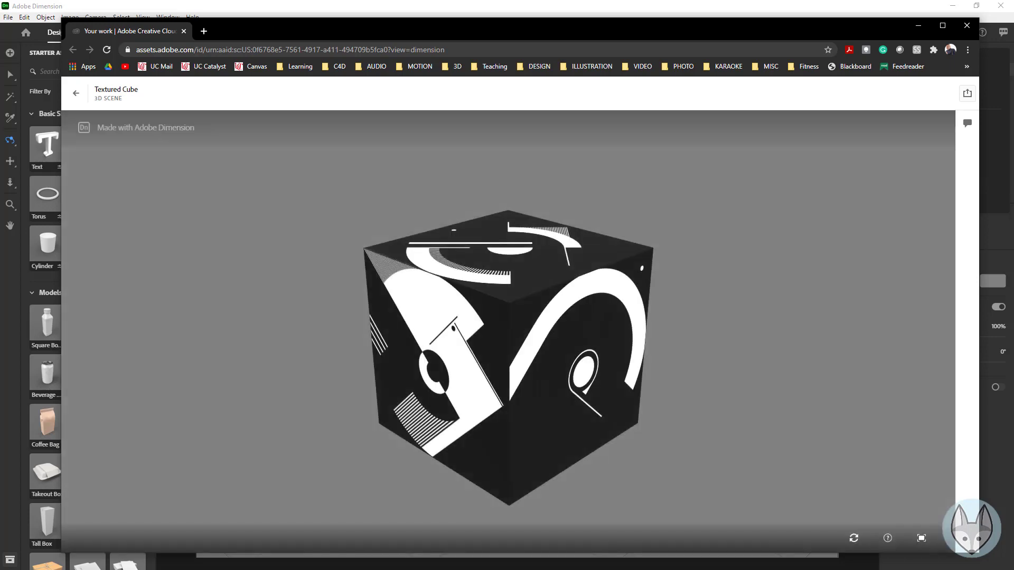
pyautogui.moveTo(548, 338); pyautogui.dragTo(523, 274)
pyautogui.scroll(5, 507, 231)
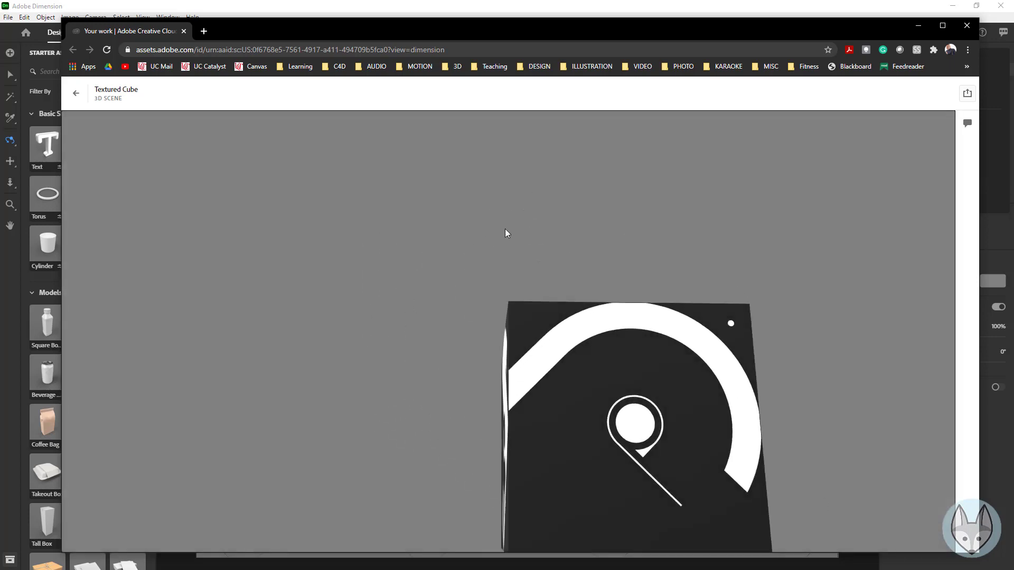
pyautogui.moveTo(507, 231); pyautogui.dragTo(575, 319)
pyautogui.scroll(-5, 546, 229)
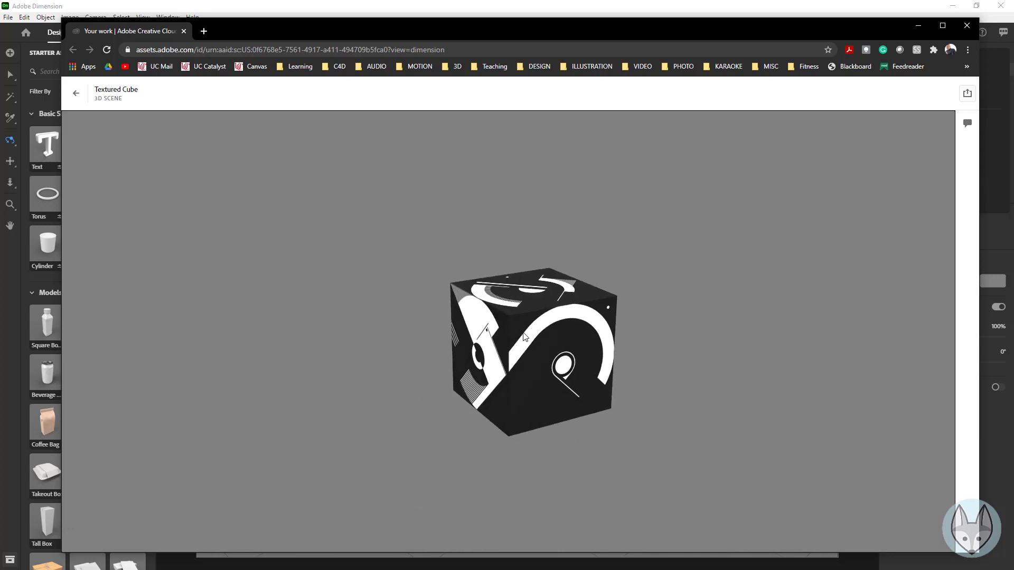
# Step: Post the comment "Looks great! Send it to print!" on the published Textured Cube scene
pyautogui.click(968, 125)
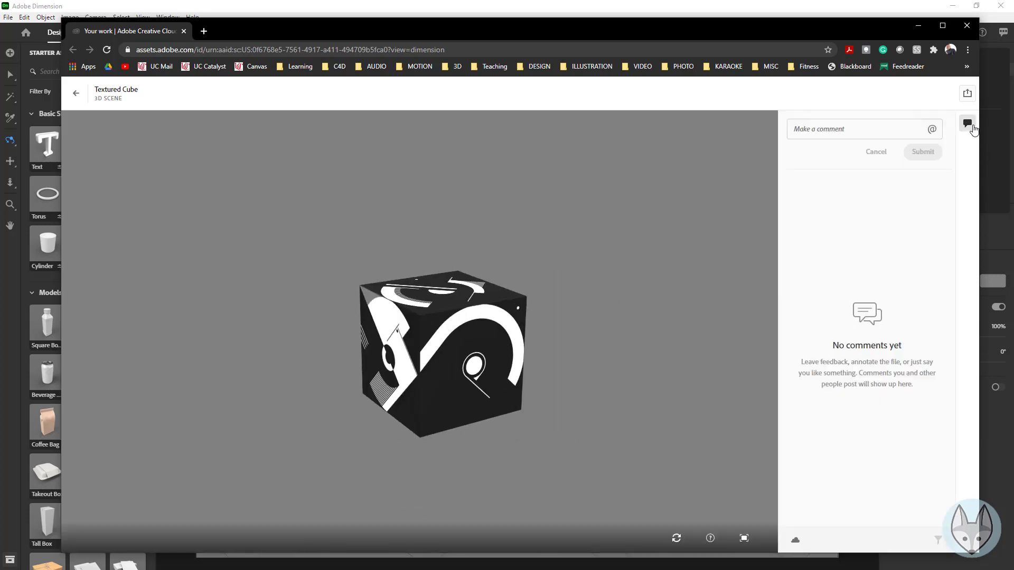
pyautogui.click(832, 129)
pyautogui.write('Looks')
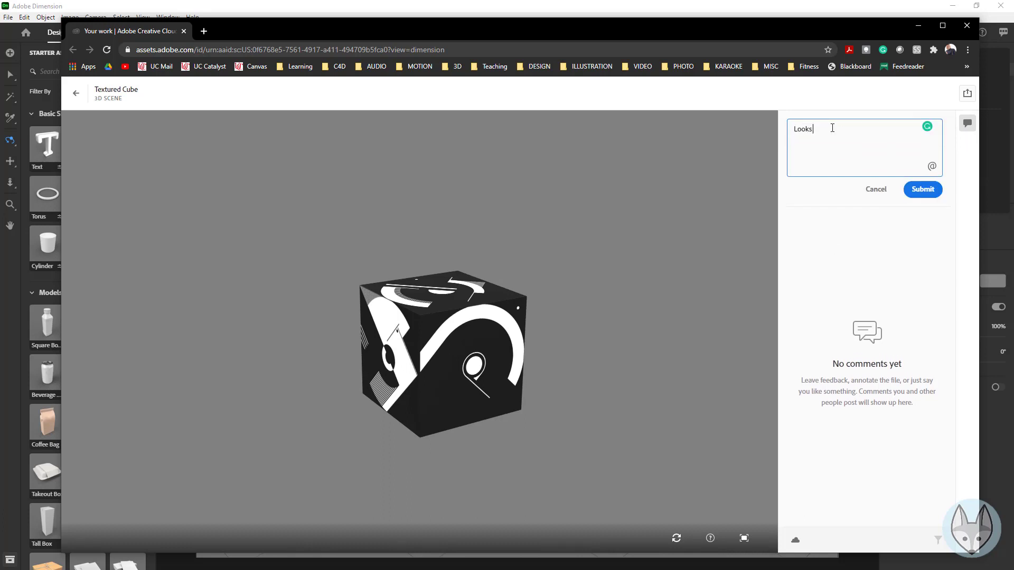
pyautogui.write(' great! Send it to print!')
pyautogui.click(923, 189)
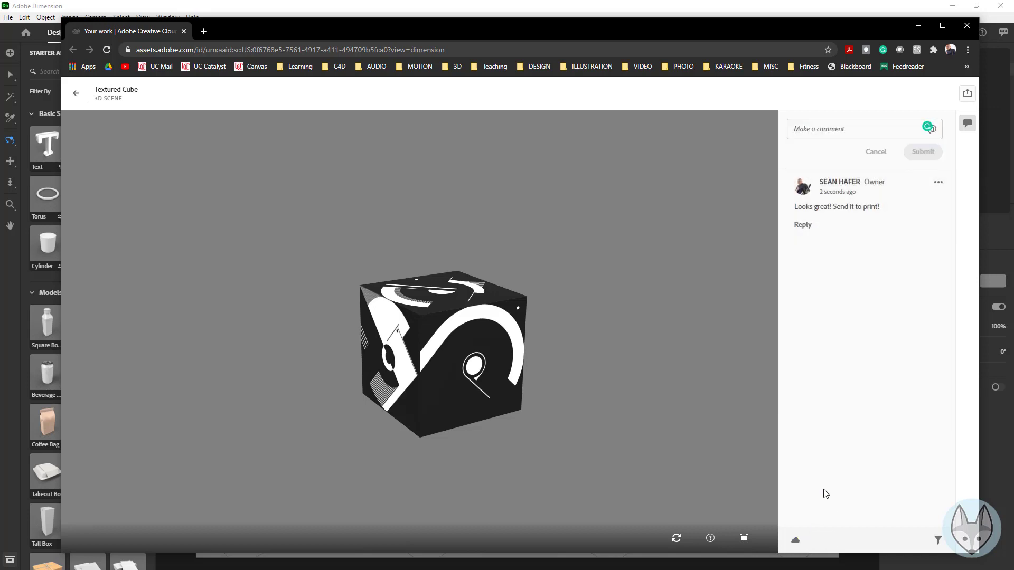
# Step: Leave the published scene's web page and switch back to Dimension, dismissing the publishing options
pyautogui.click(76, 94)
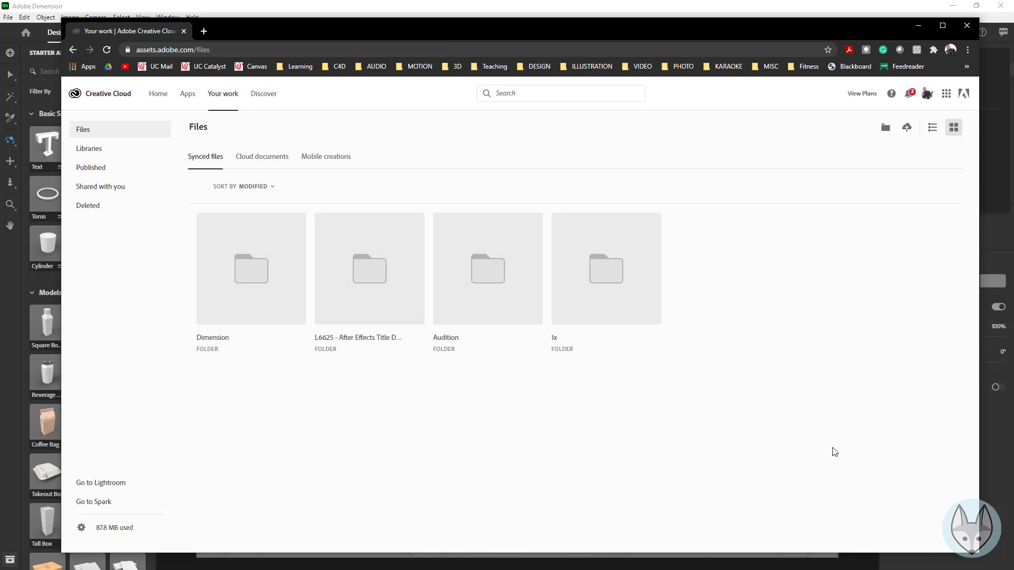
pyautogui.click(922, 27)
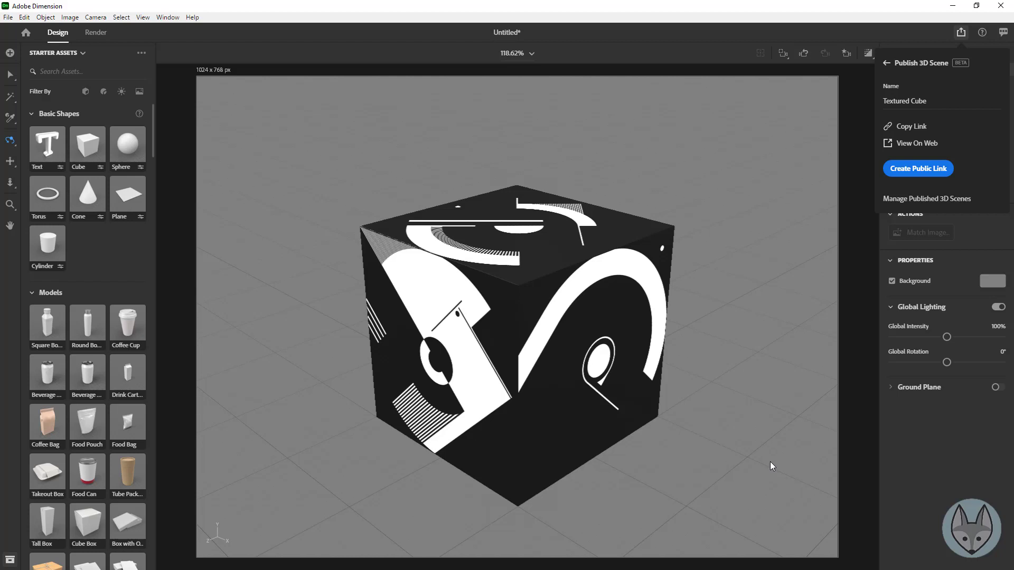
pyautogui.click(105, 35)
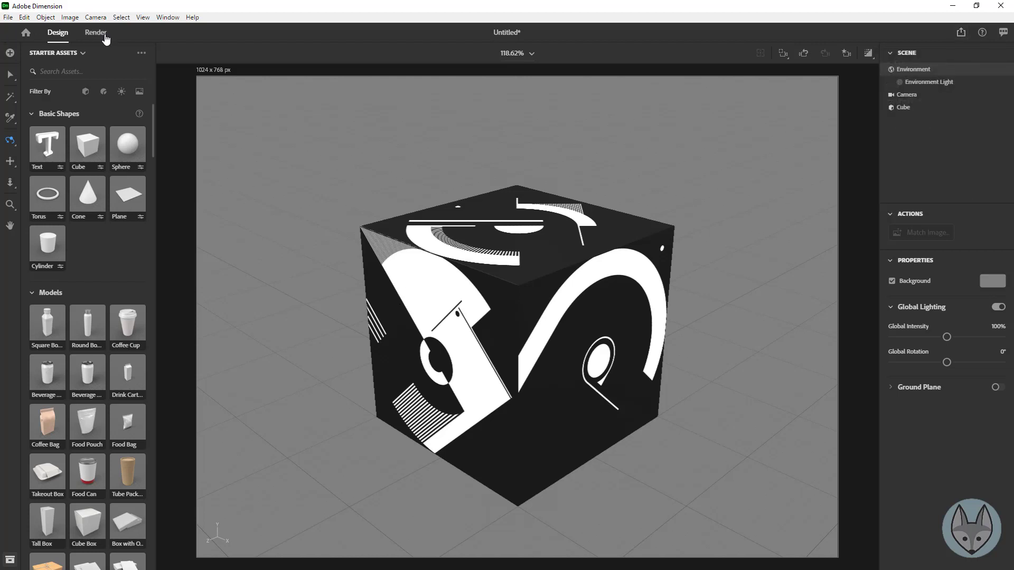